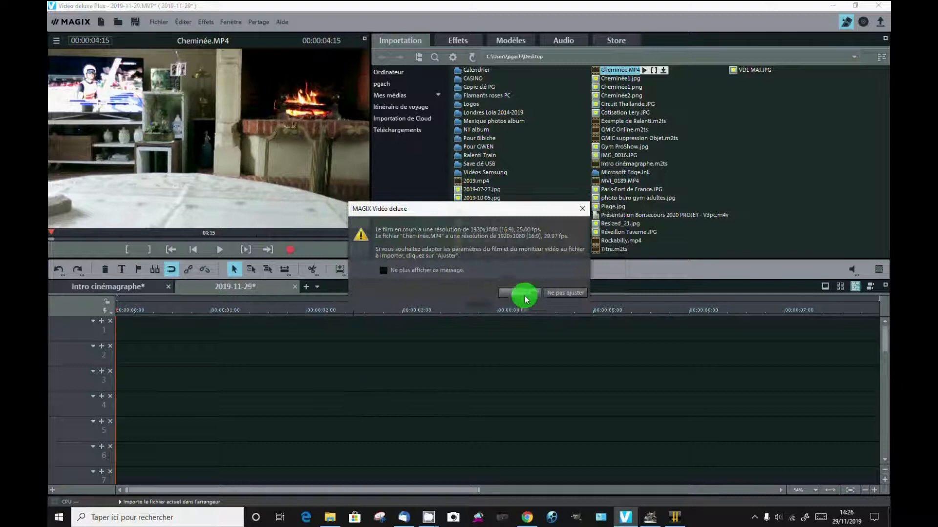
Step: Import Cheminée.MP4 without adjusting the film settings and stretch the clip on track 1 to 8 seconds
click(561, 293)
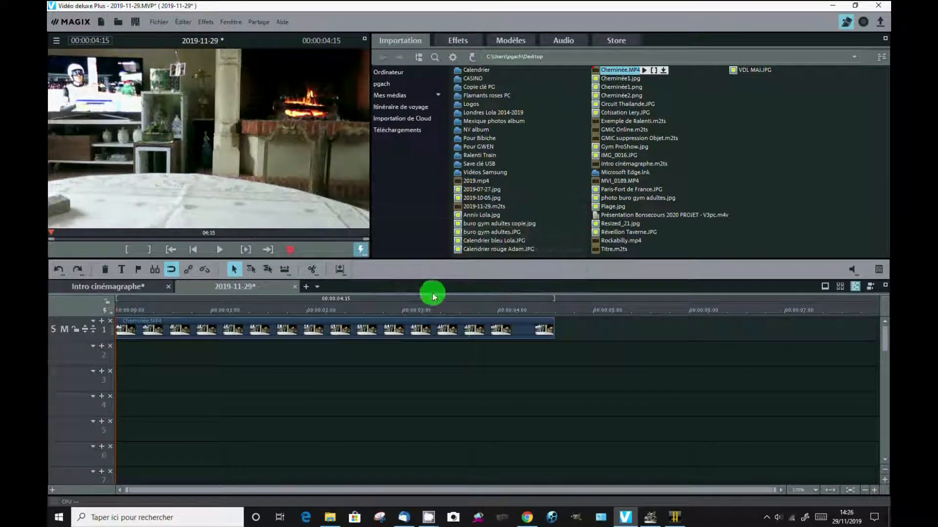
click(284, 270)
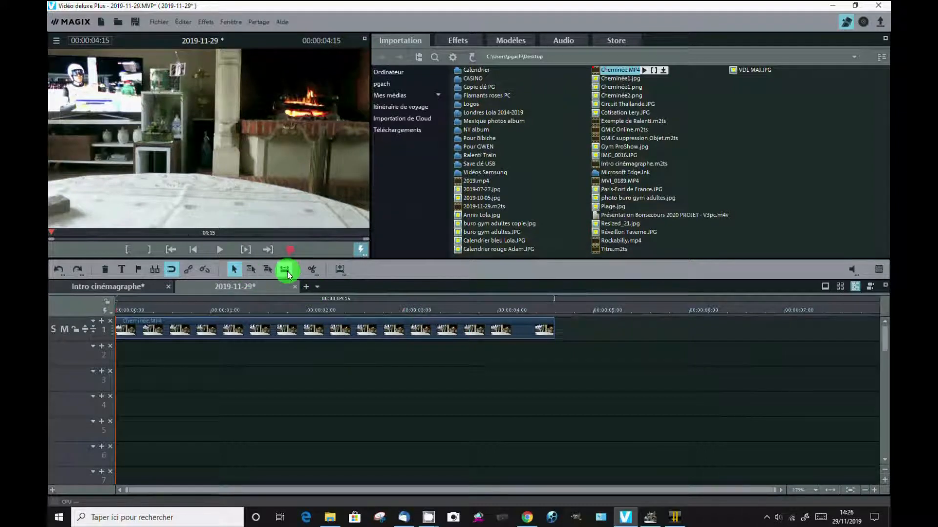
drag(552, 330, 878, 336)
click(806, 367)
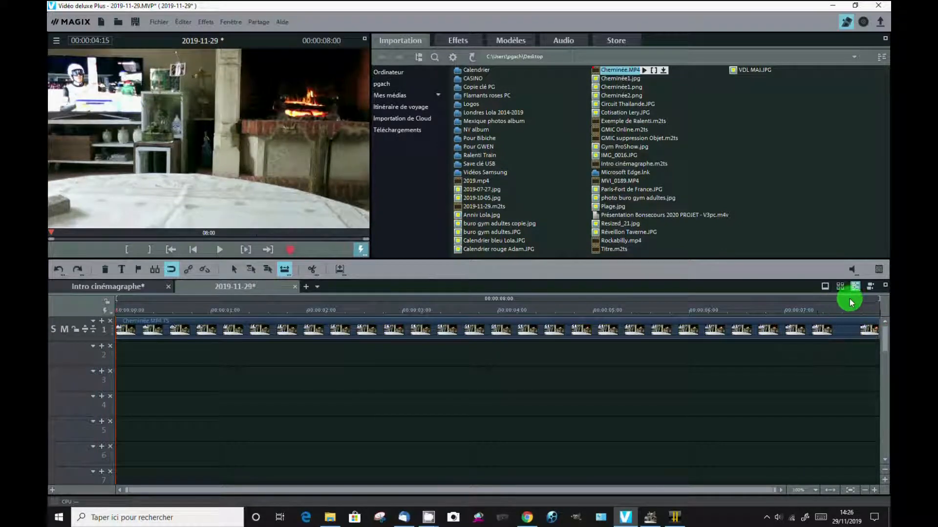
Step: Play back the stretched fireplace clip to check its slowed motion
click(219, 250)
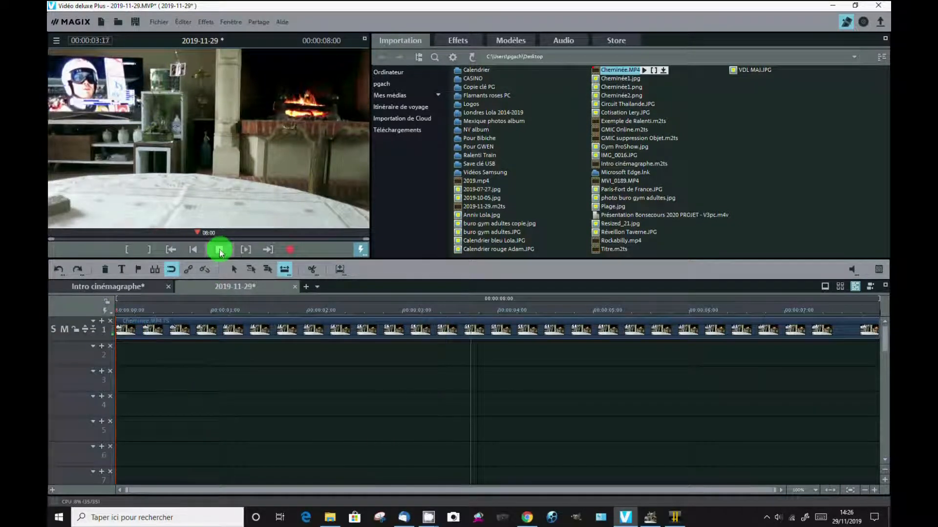
click(220, 251)
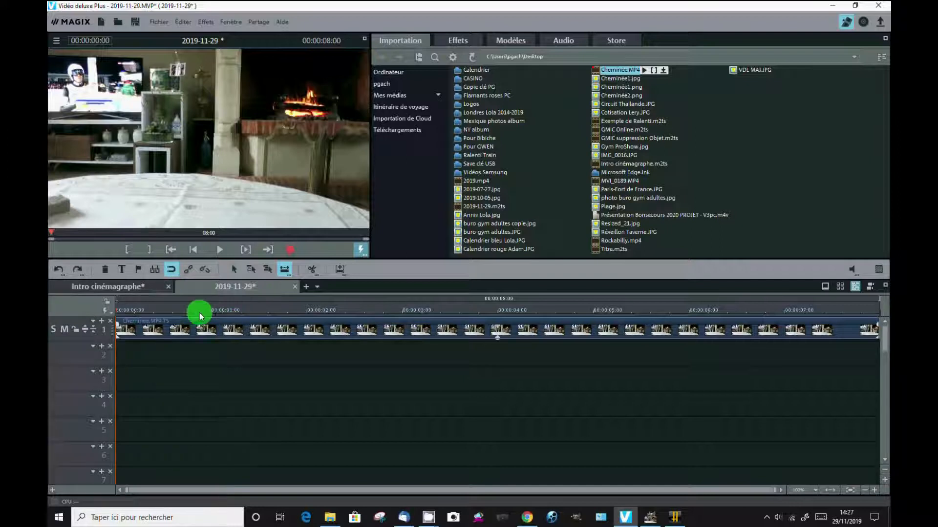
Step: Position the playhead at 00:00:02:18 and look up the option for exporting that single frame as a JPEG
drag(195, 315, 376, 329)
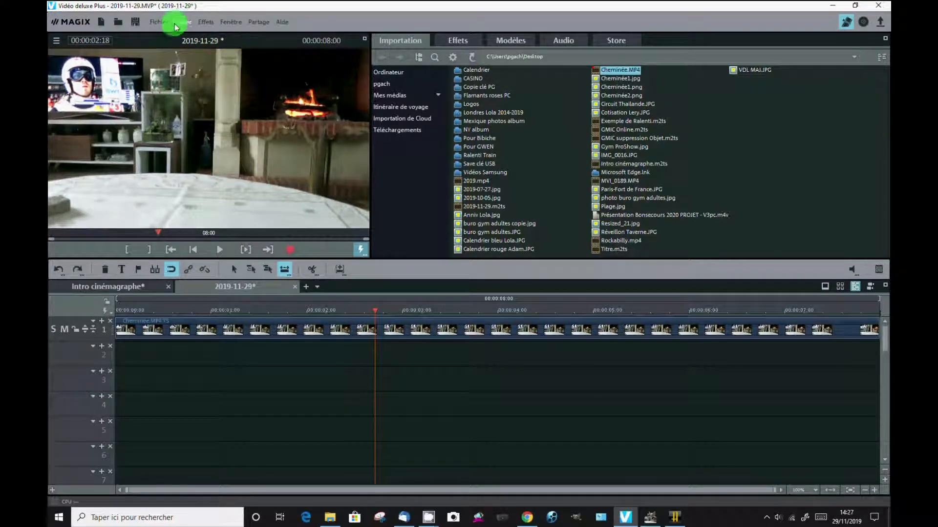
click(157, 22)
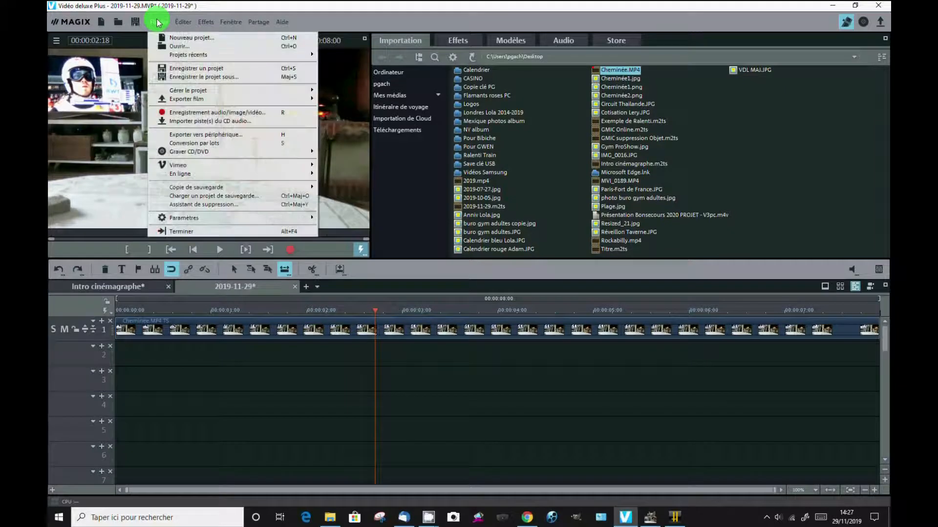
mouse_move(177, 100)
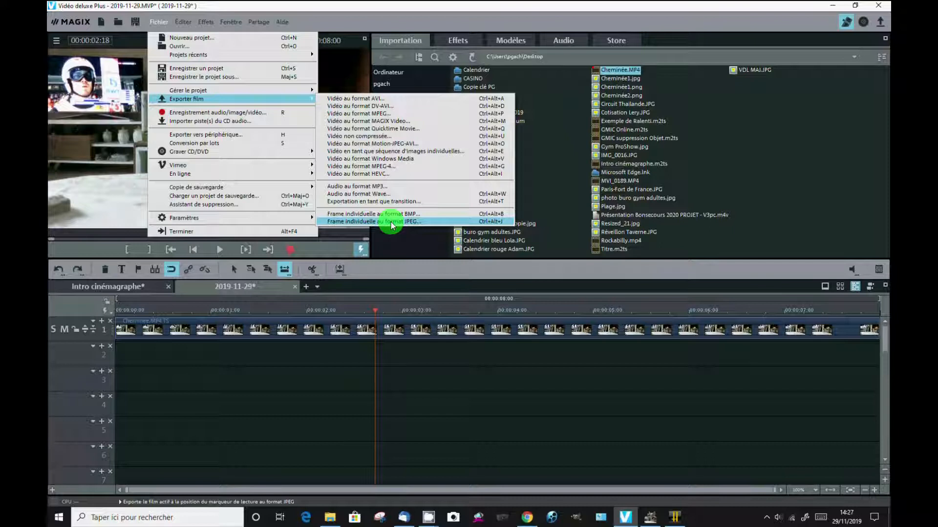
click(446, 386)
Step: Switch to GIMP and draw a freehand selection around the fire and its hearth in the Cheminée1 image
click(653, 520)
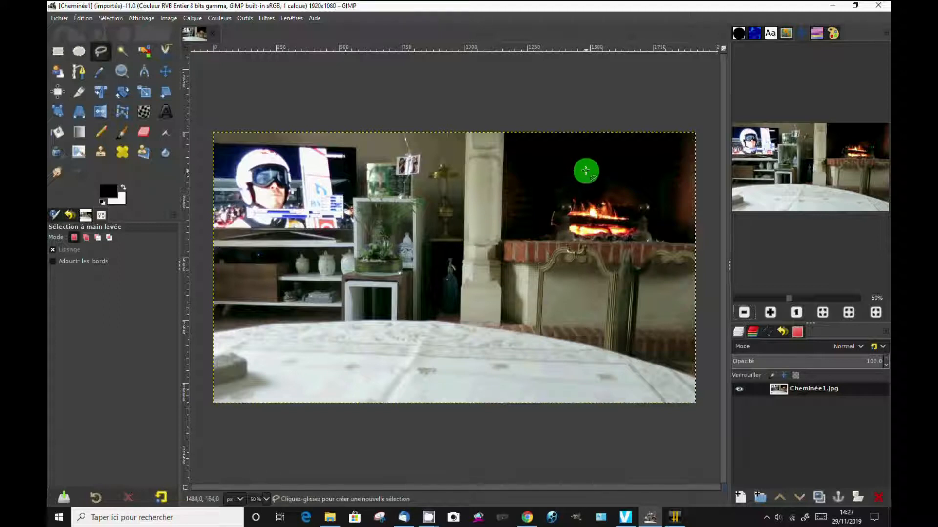
mouse_move(585, 170)
mouse_down()
mouse_move(549, 176)
mouse_move(539, 231)
mouse_move(552, 259)
mouse_move(642, 266)
mouse_move(671, 238)
mouse_move(675, 201)
mouse_move(653, 172)
mouse_move(617, 162)
mouse_move(587, 170)
mouse_up()
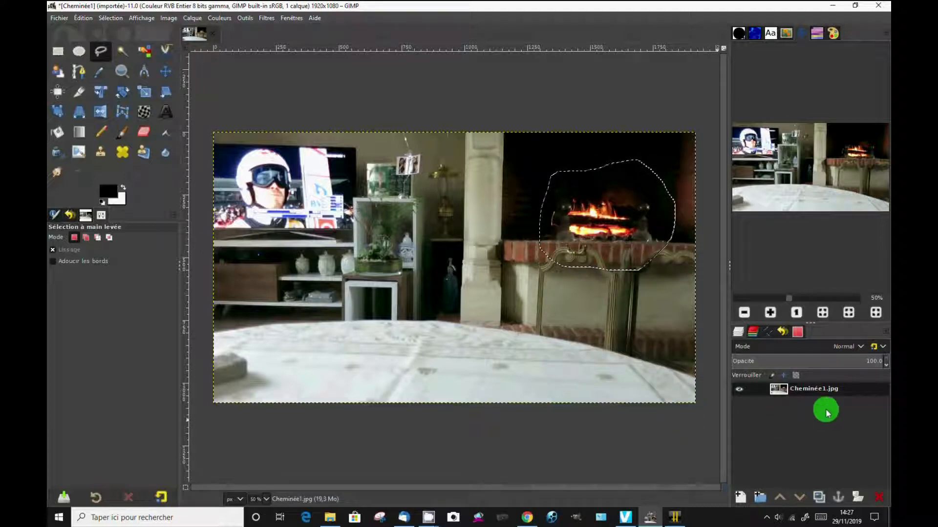
Step: Duplicate the Cheminée1.jpg layer and add an alpha channel to the copy
click(818, 498)
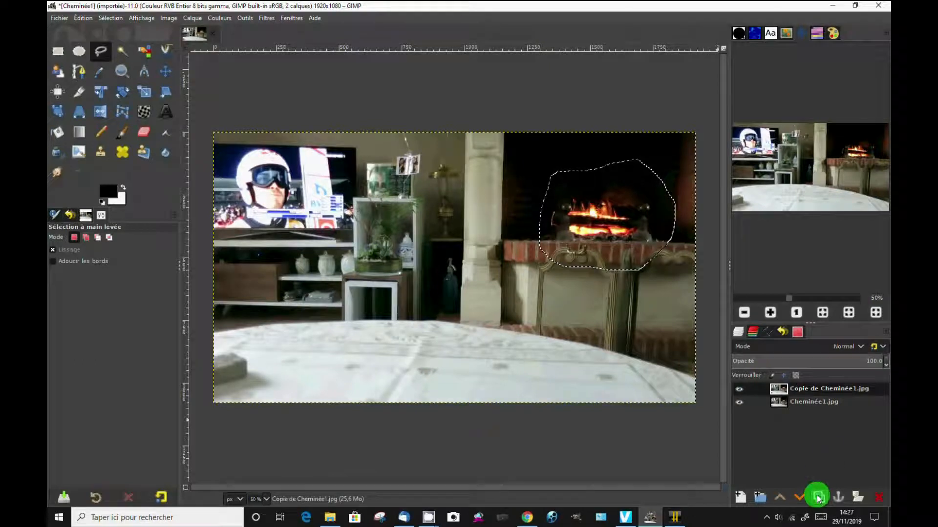
right_click(815, 389)
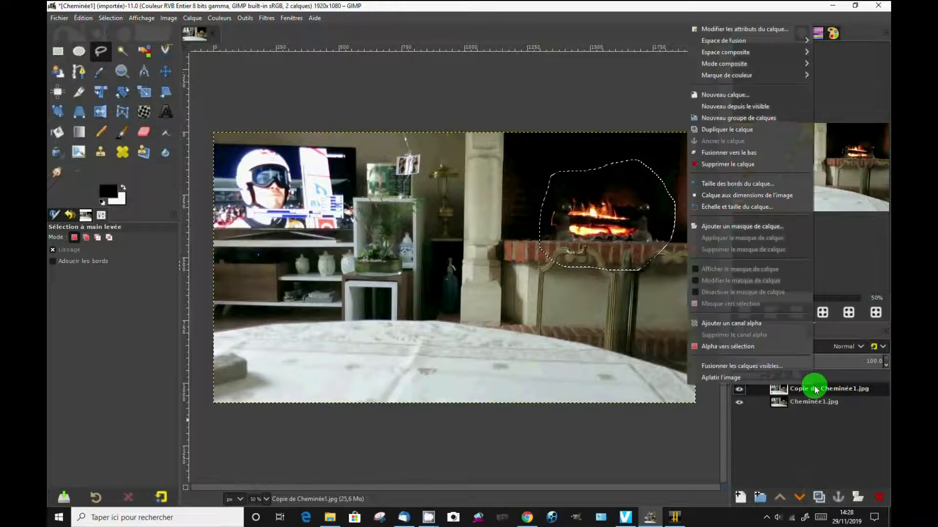
click(718, 324)
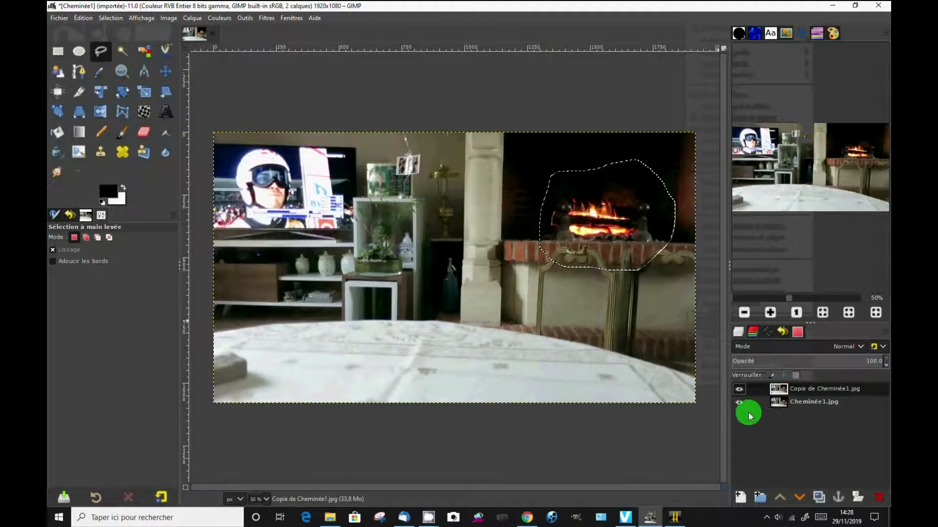
Step: Hide the original Cheminée1.jpg layer, then delete the selected fire area from the copy and clear the selection
click(739, 402)
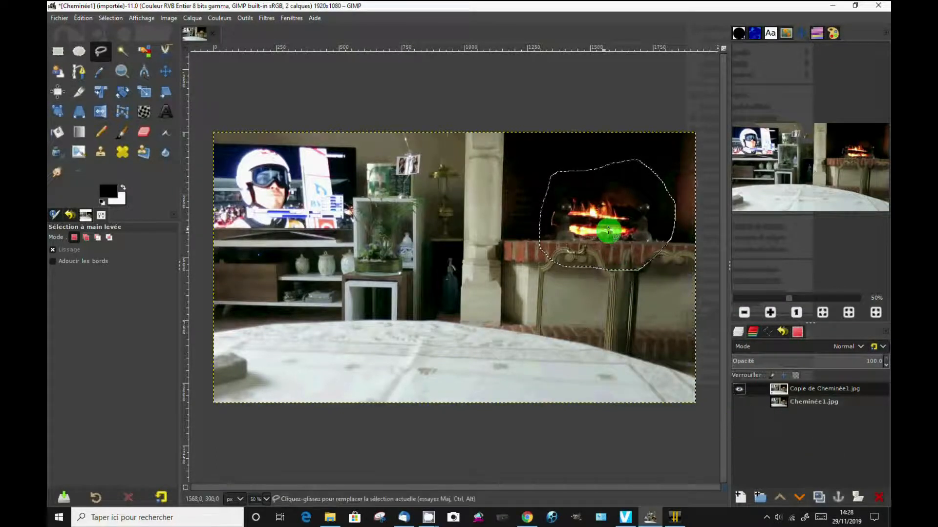
key(Delete)
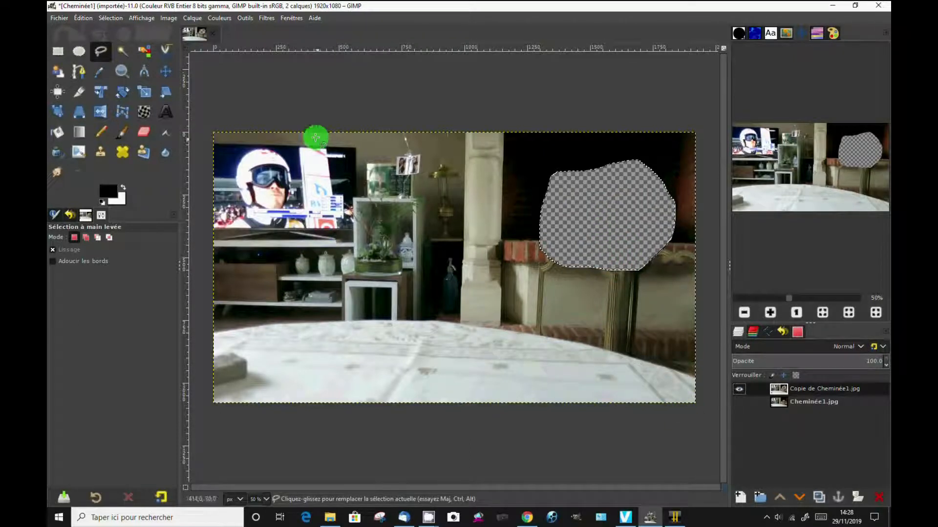
click(111, 19)
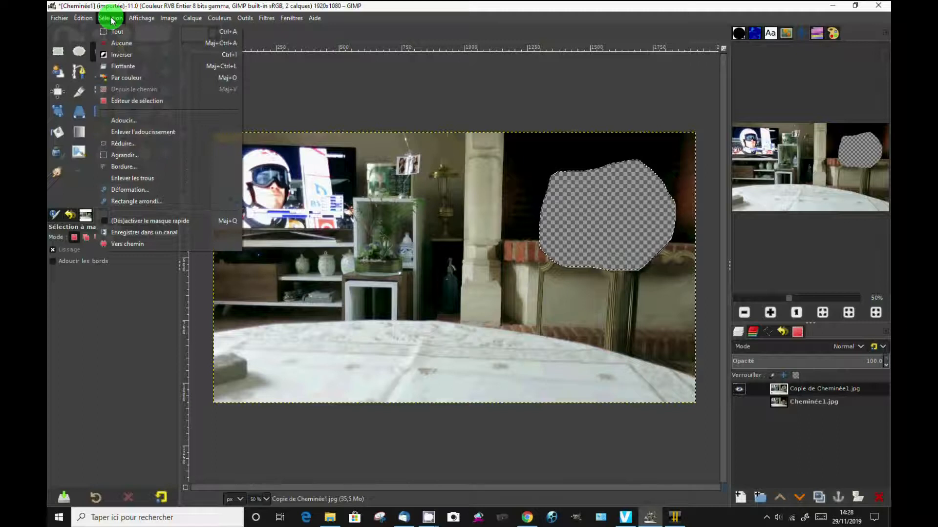
click(110, 44)
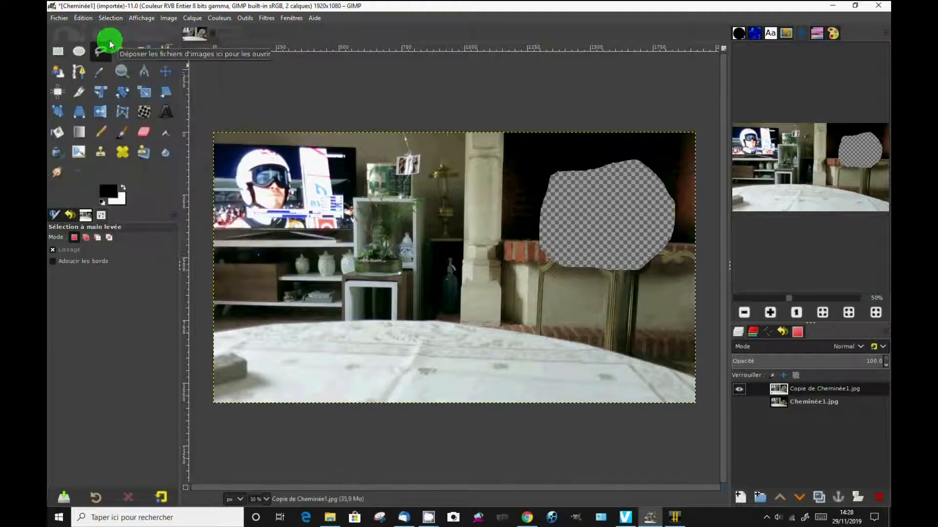
click(58, 20)
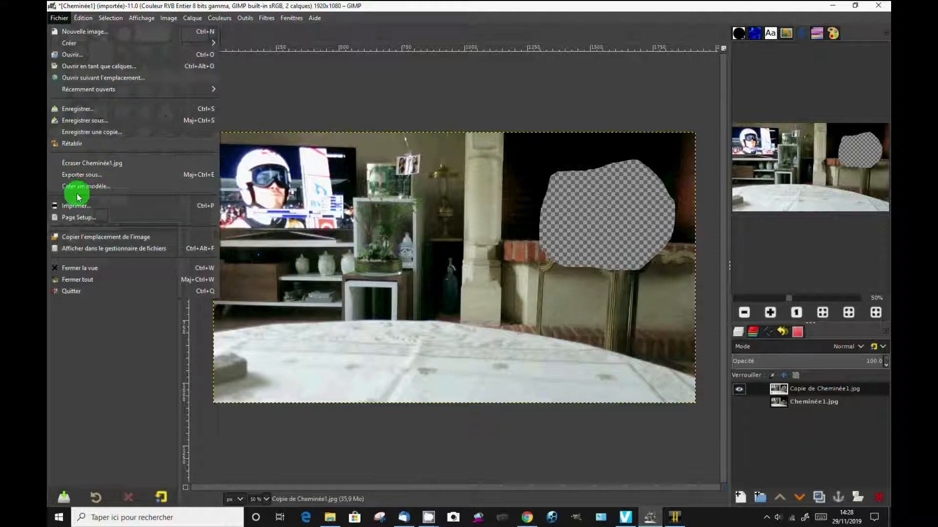
click(77, 175)
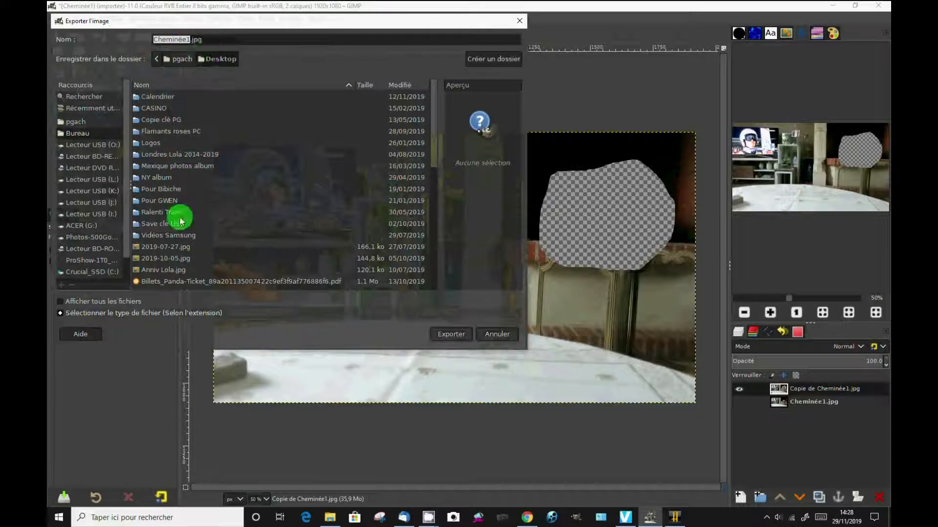
drag(435, 139, 433, 204)
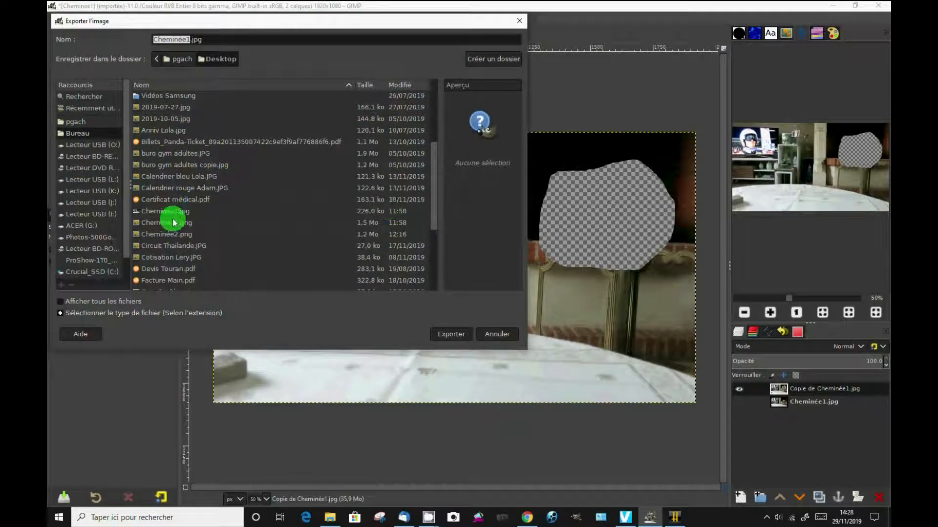
click(499, 335)
Step: Switch to MAGIX Vidéo deluxe and place Cheminée1.png at the start of track 3 by import only, extended to 8 seconds
click(626, 518)
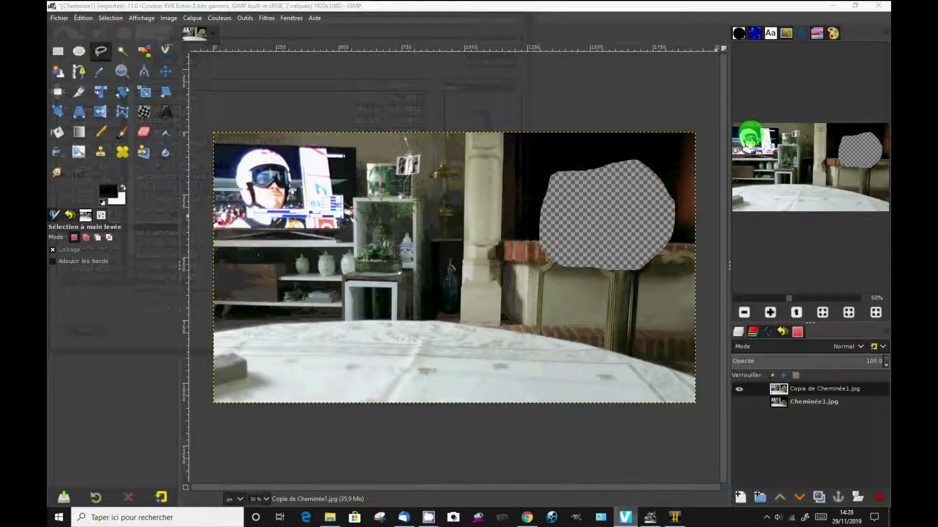
click(832, 6)
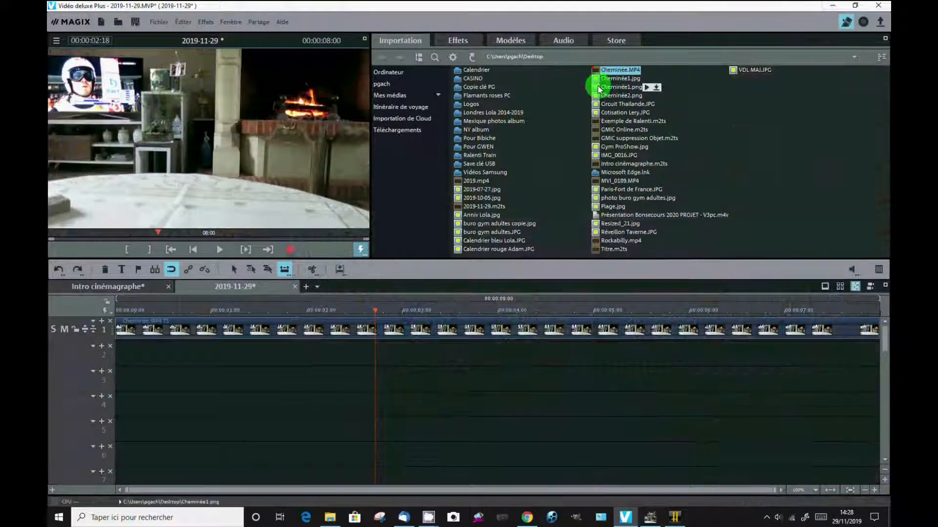
click(616, 87)
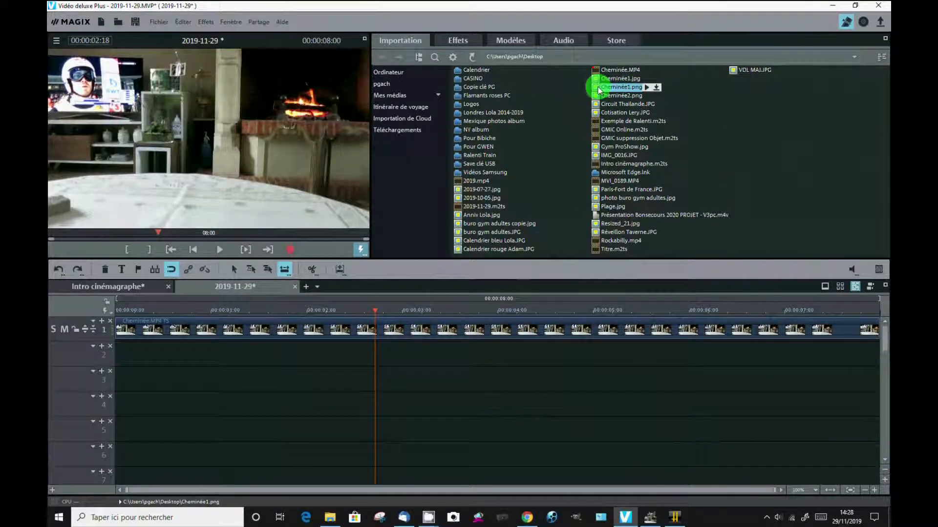
drag(597, 89, 148, 391)
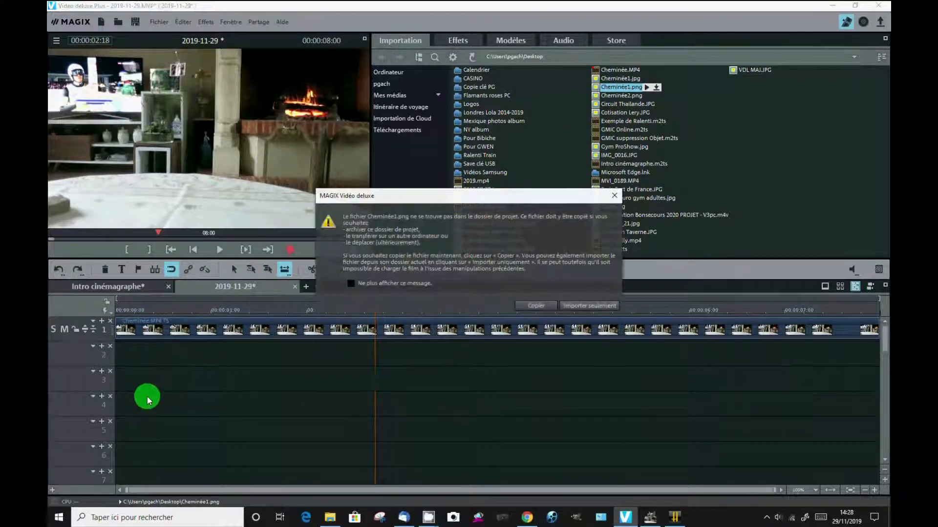
click(586, 308)
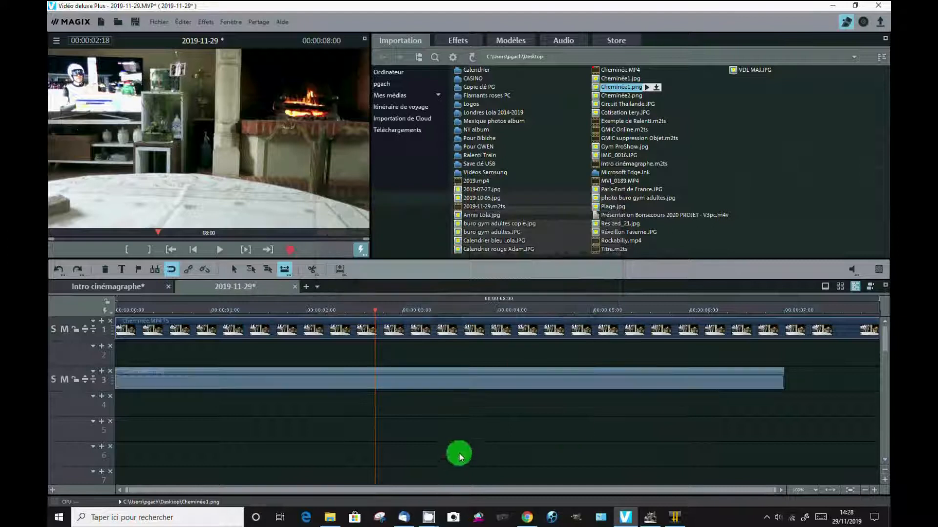
click(784, 382)
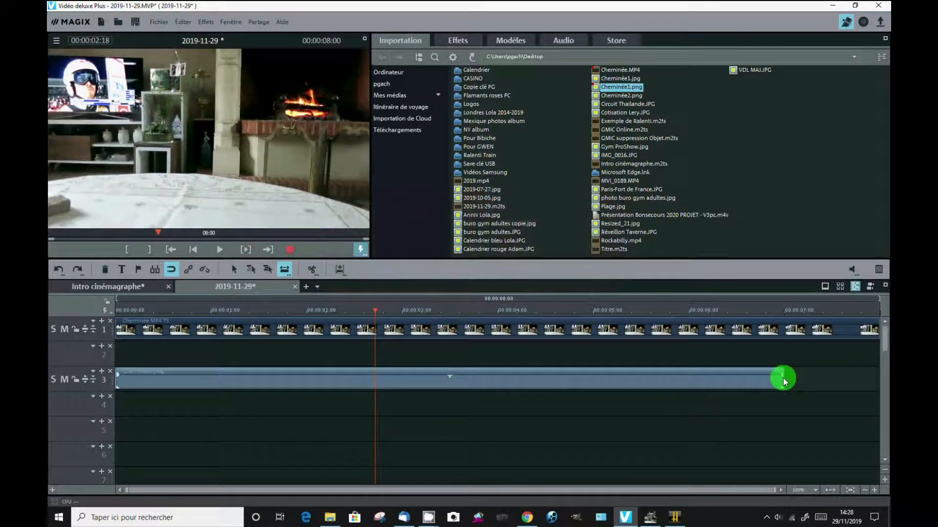
drag(783, 379, 877, 379)
Step: Play the film from the start to check the fire moving behind the still image
click(193, 249)
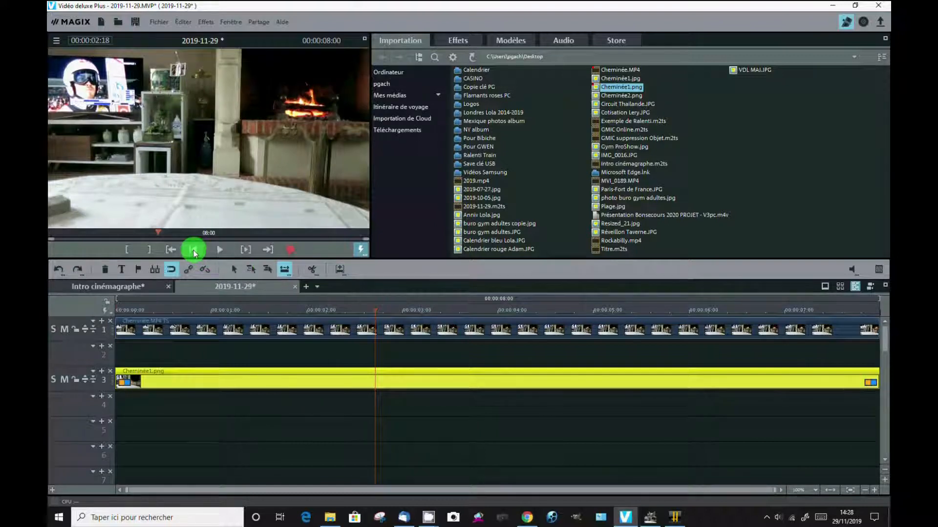
click(218, 250)
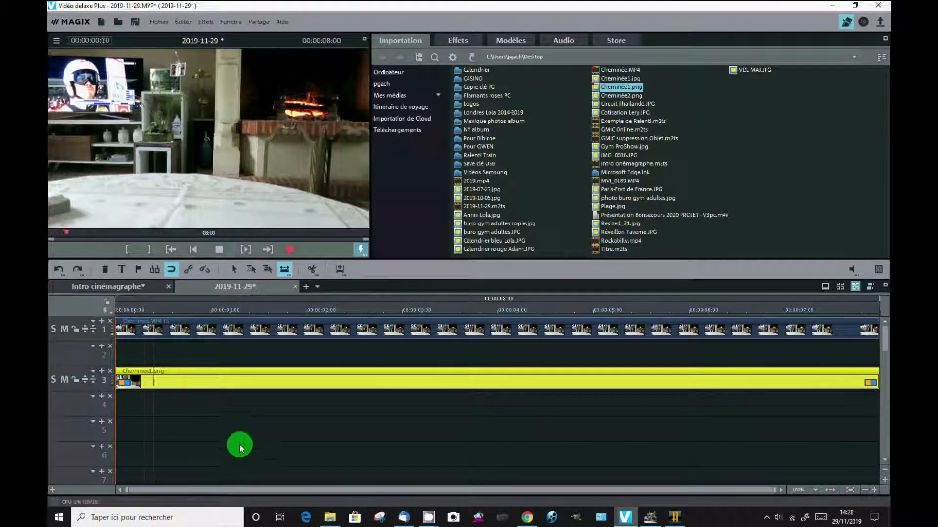
click(155, 443)
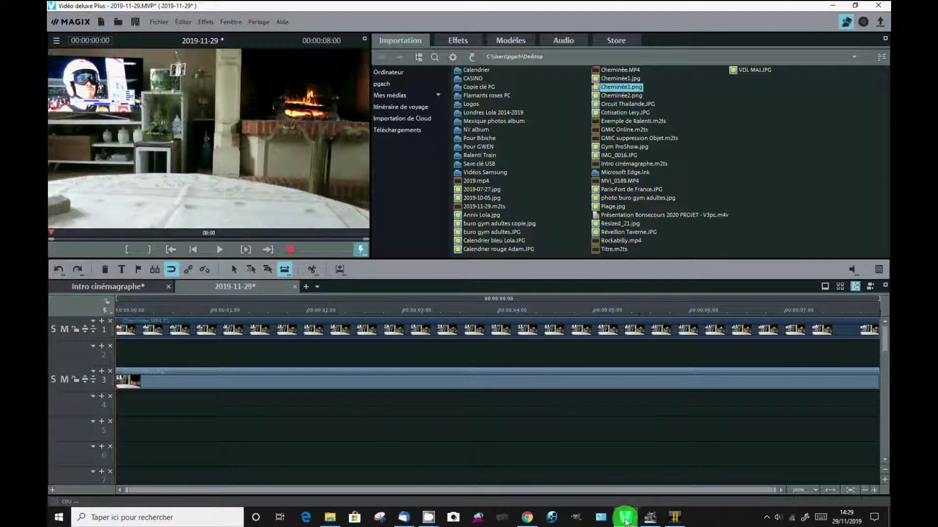
Step: Switch to GIMP, outline the television screen with a freehand selection, and delete that area from the Cheminée1.jpg copy
click(649, 521)
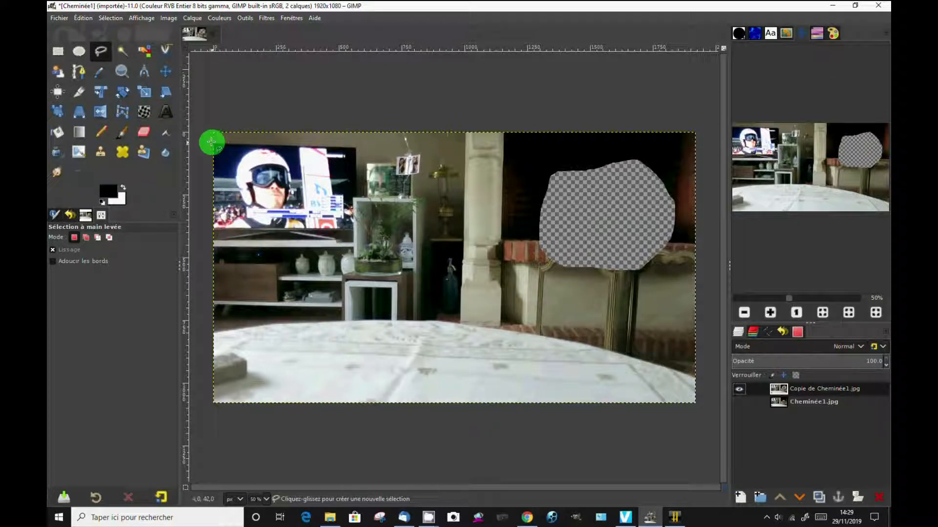
click(213, 142)
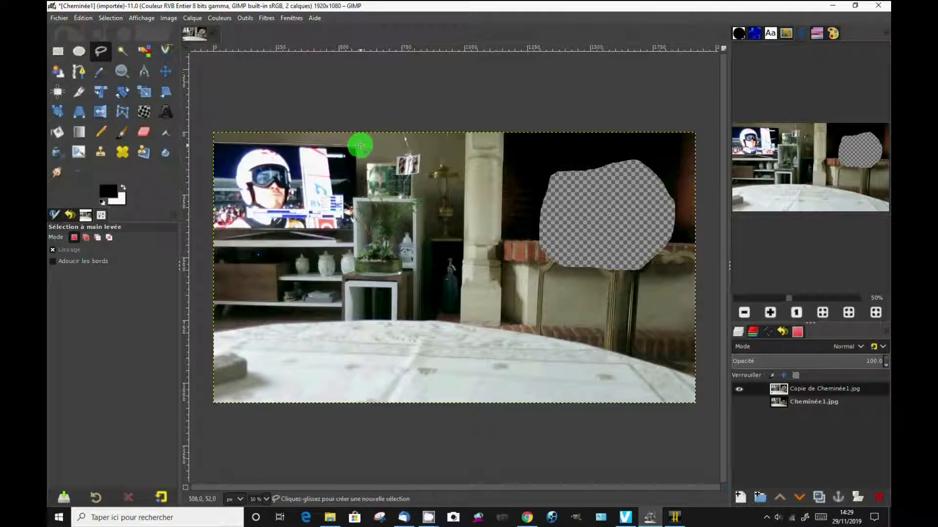
click(357, 146)
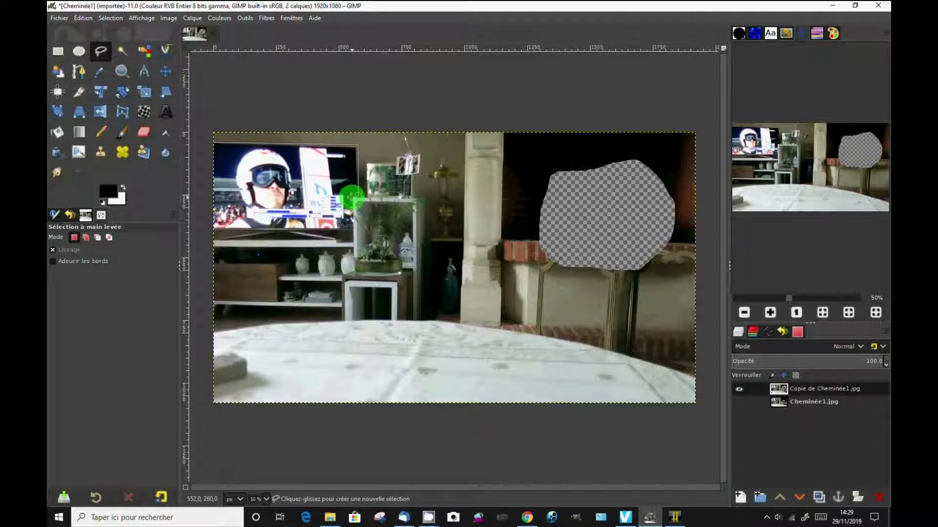
click(351, 196)
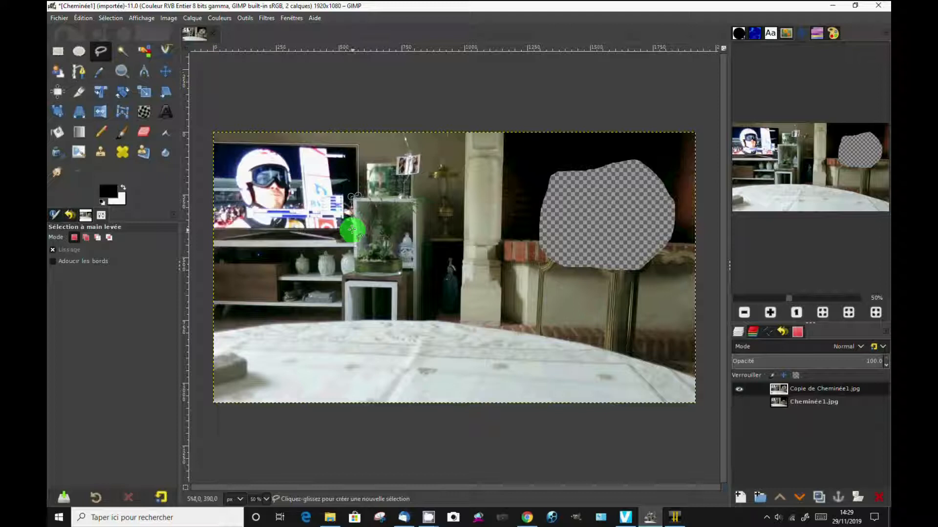
click(351, 229)
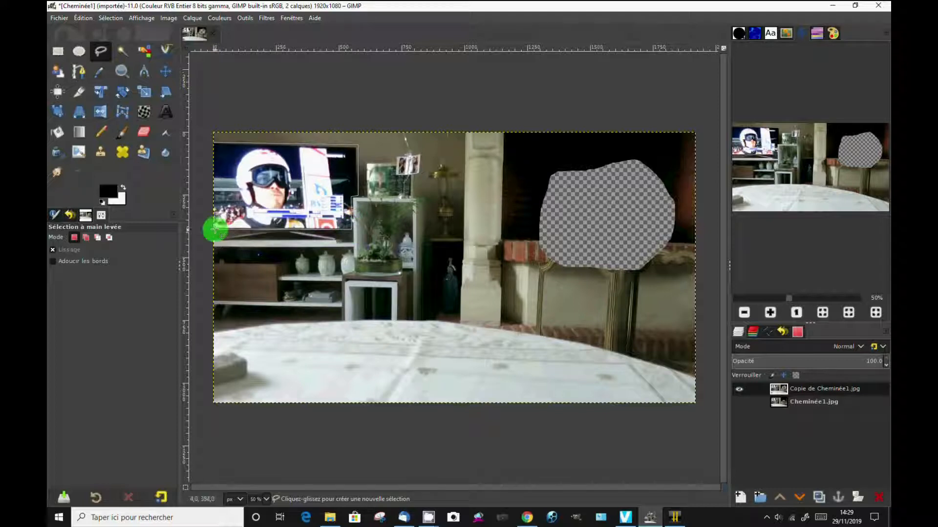
click(213, 228)
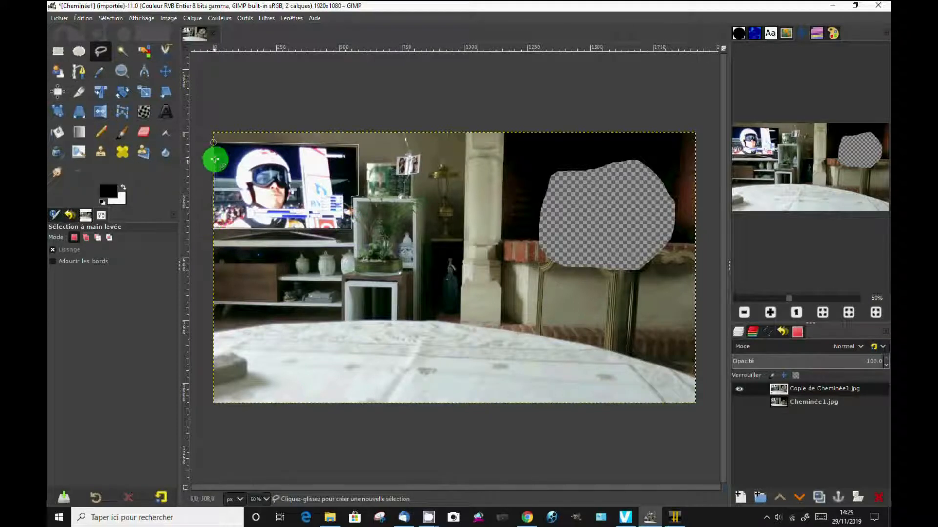
click(213, 143)
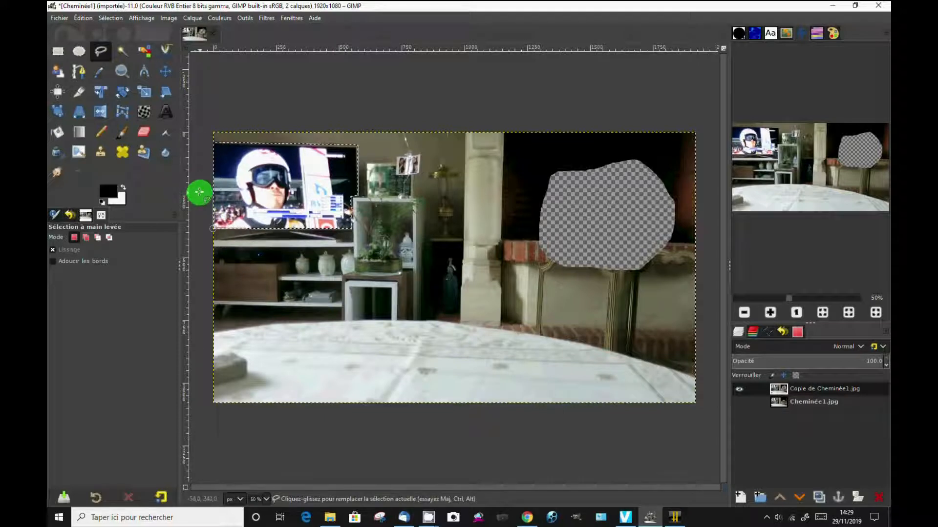
key(Delete)
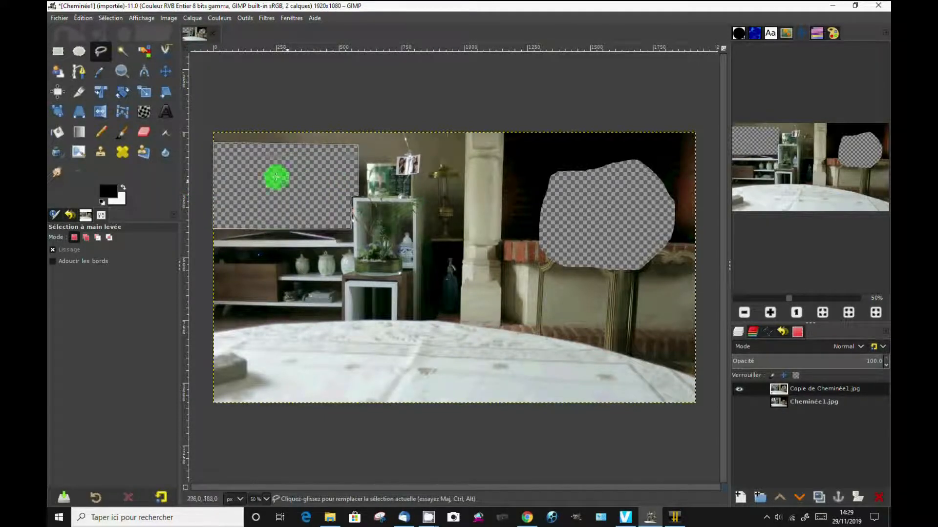
click(59, 18)
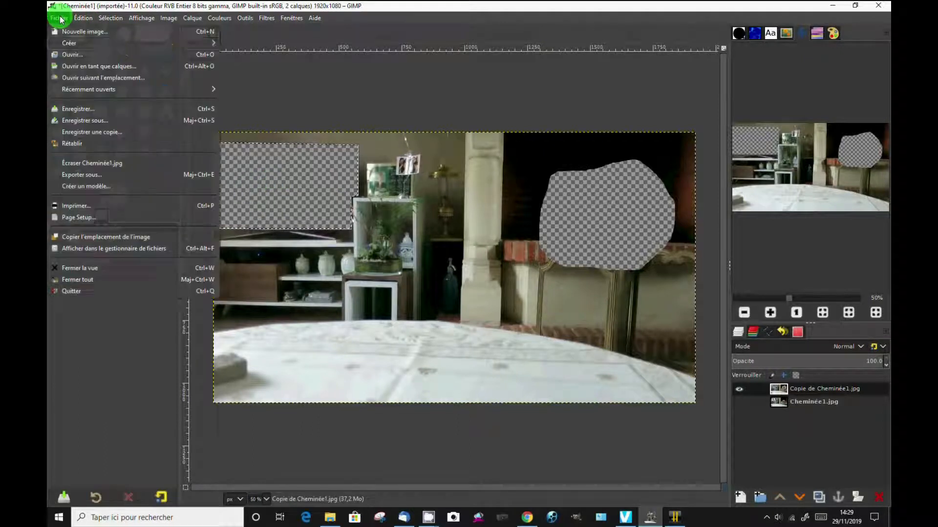
click(77, 176)
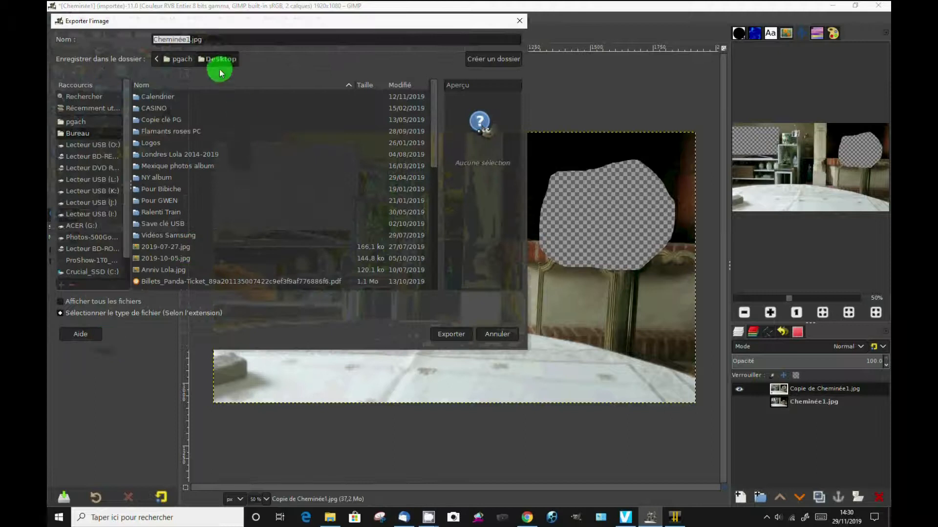
drag(432, 132, 428, 193)
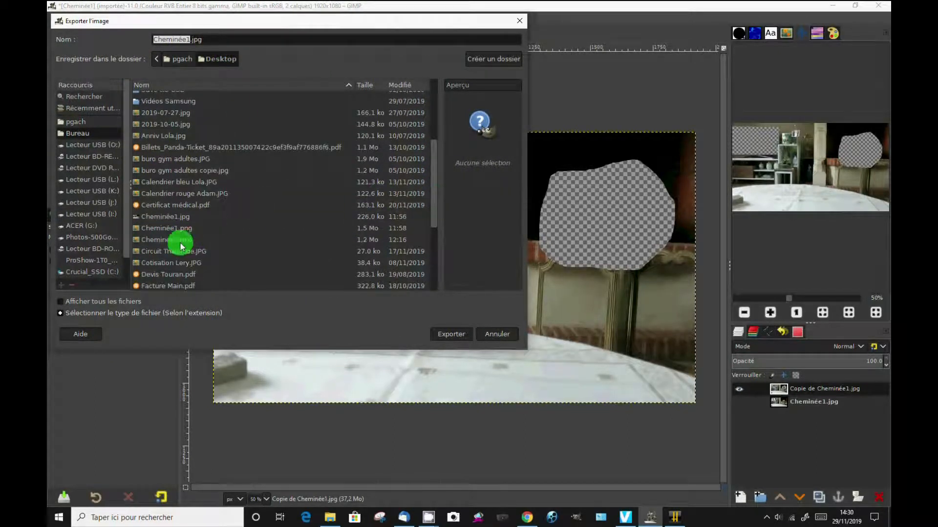
click(497, 334)
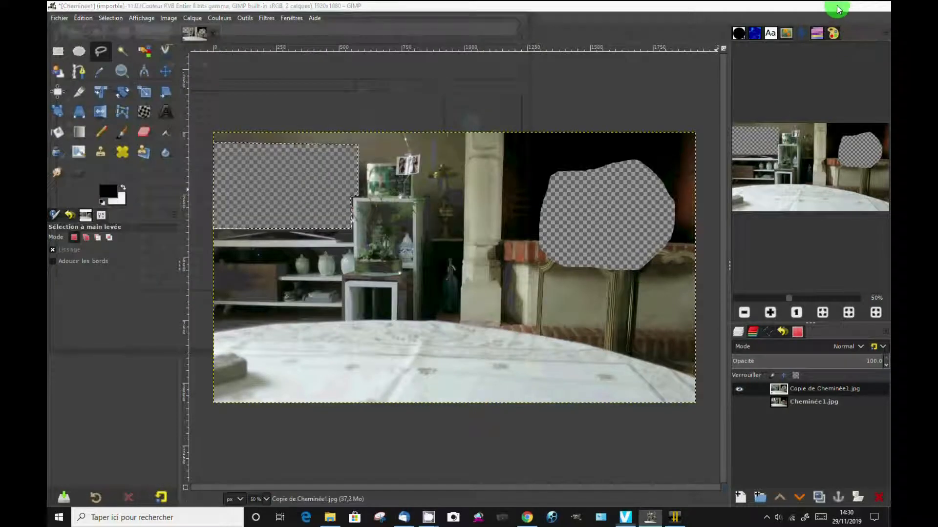
Step: Return to MAGIX Vidéo deluxe and place Cheminée2.png at the start of track 2 by import only
click(837, 9)
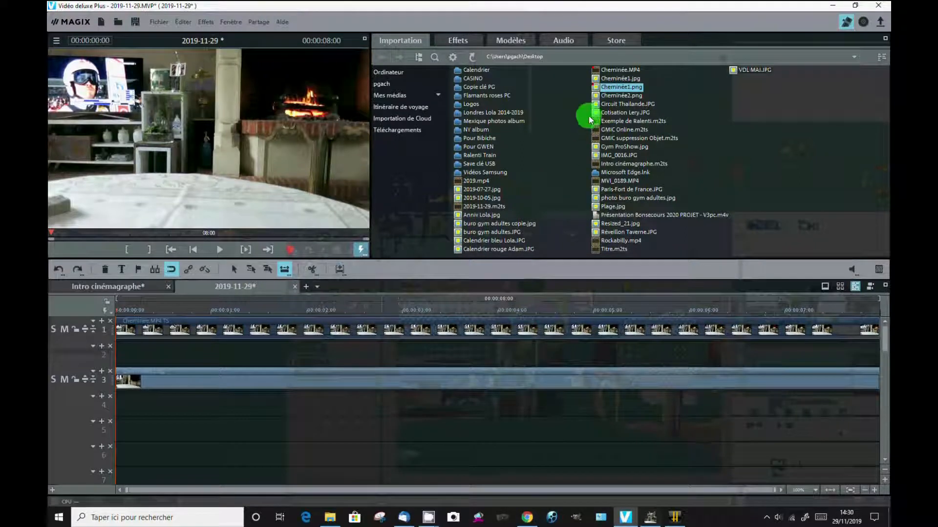
click(598, 97)
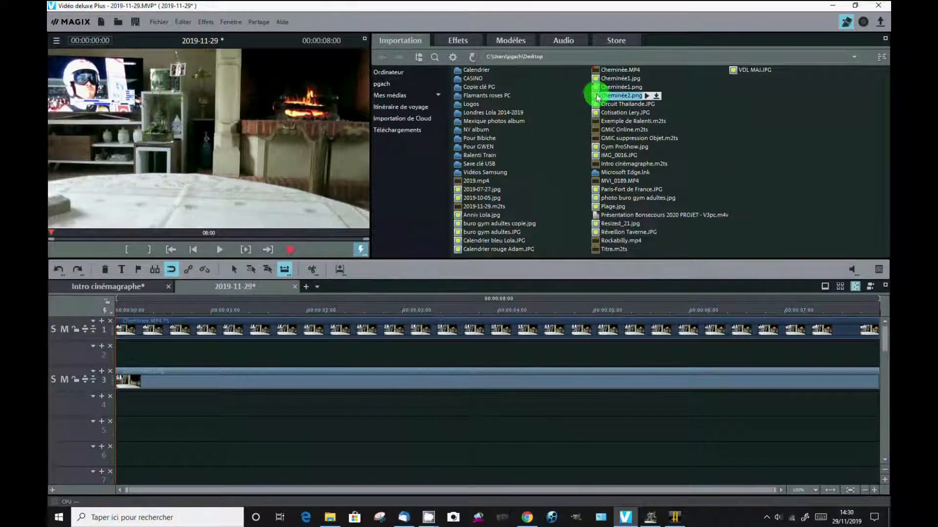
drag(597, 98, 147, 355)
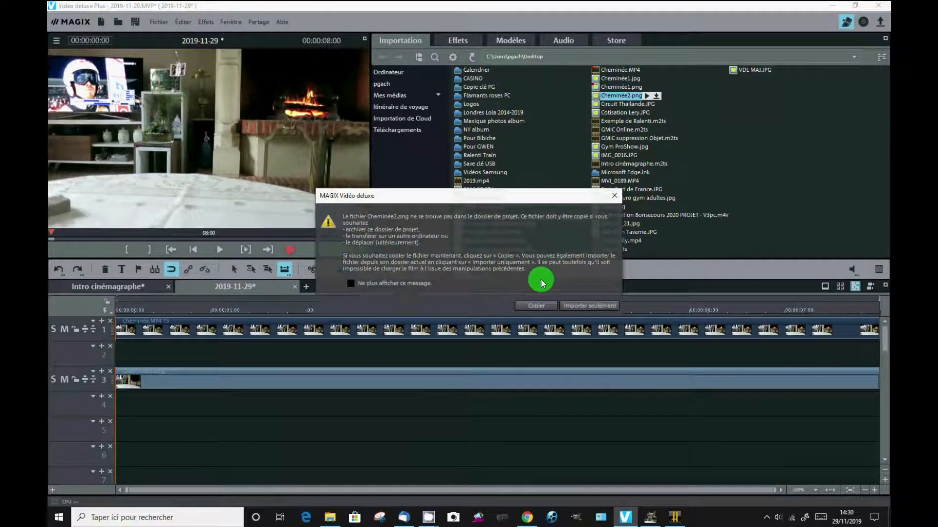
click(578, 308)
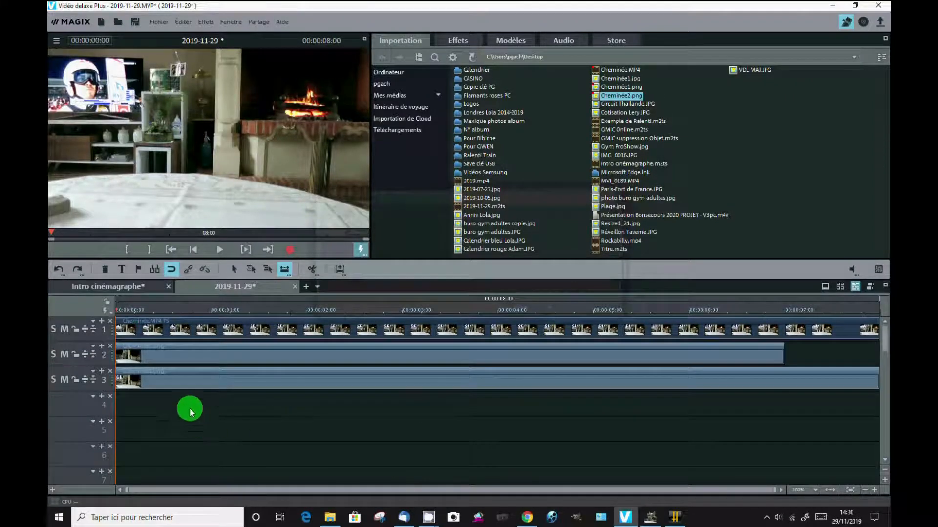
Step: Replace Cheminée1.png on track 3 with Cheminée2.png from track 2, playing the film in between to check the moving areas
click(202, 379)
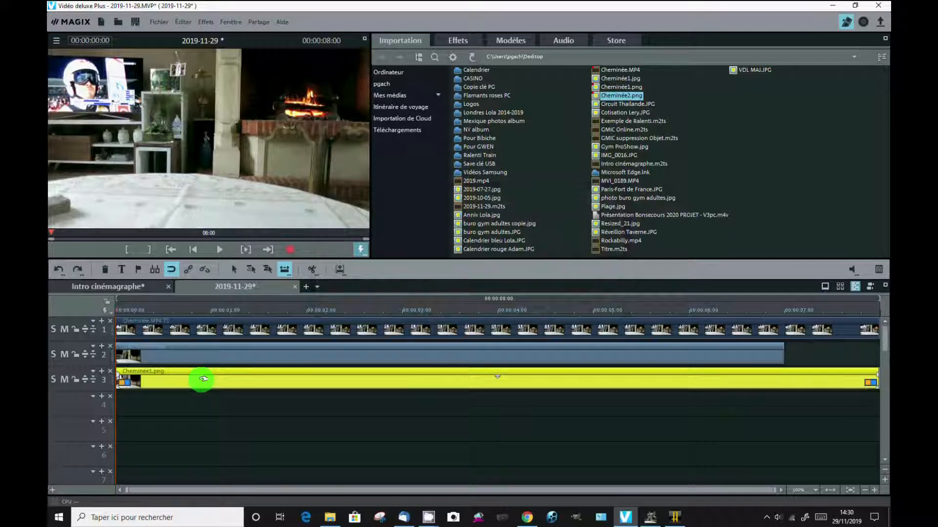
key(Delete)
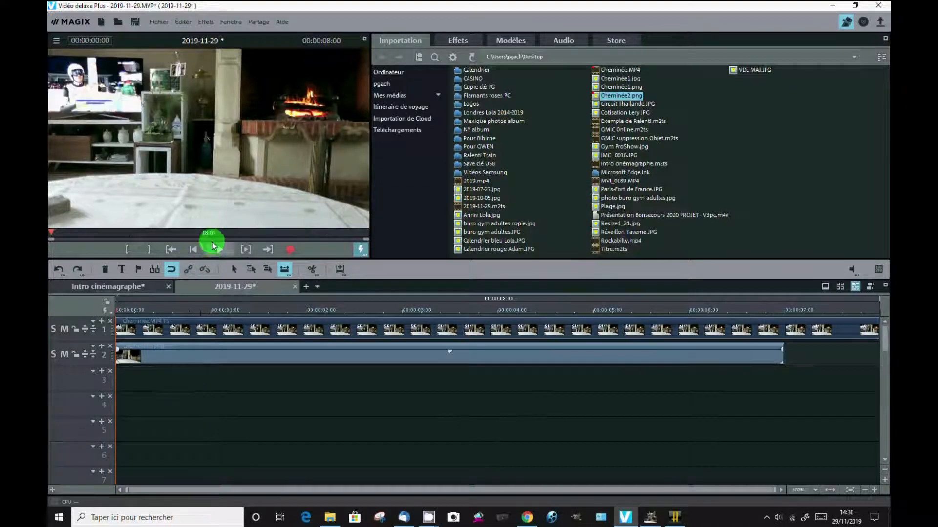
click(216, 251)
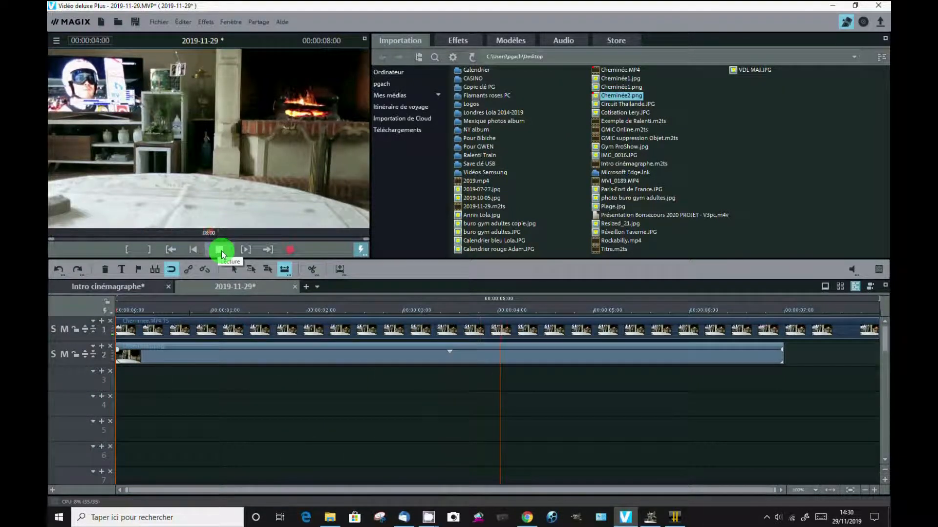
click(221, 252)
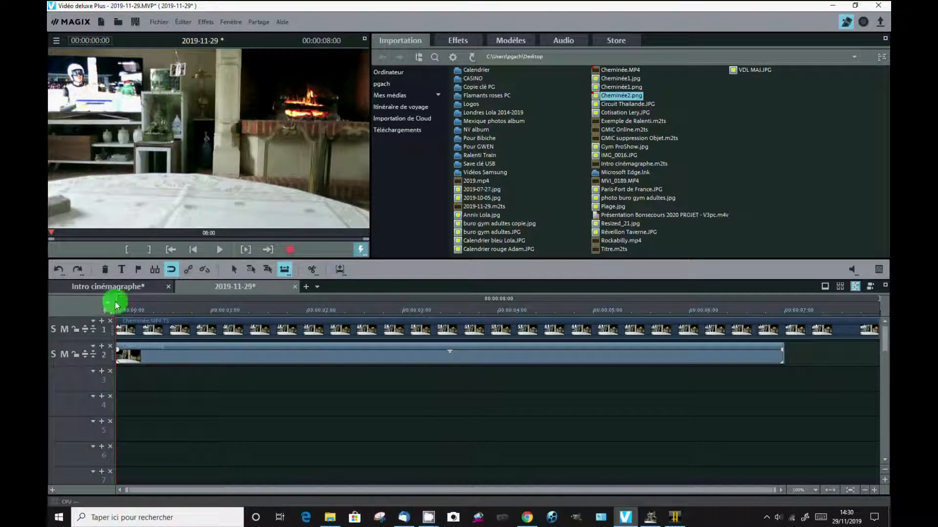
drag(199, 350, 198, 369)
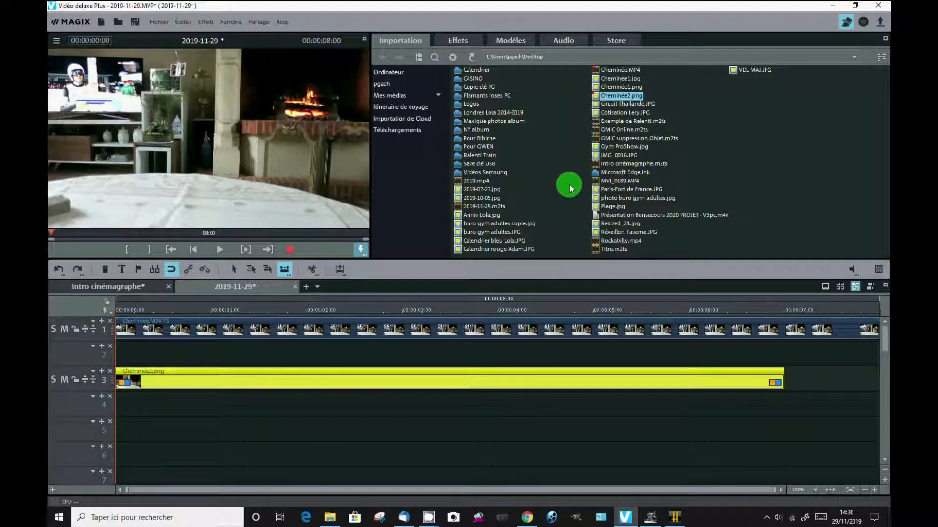
Step: Preview the MVI_0189.MP4 clip from the Desktop folder
click(596, 182)
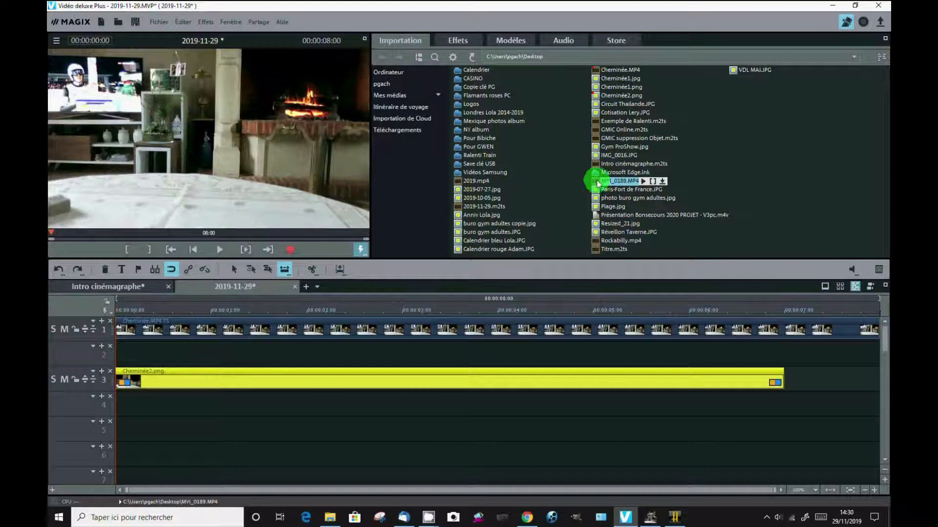
click(644, 182)
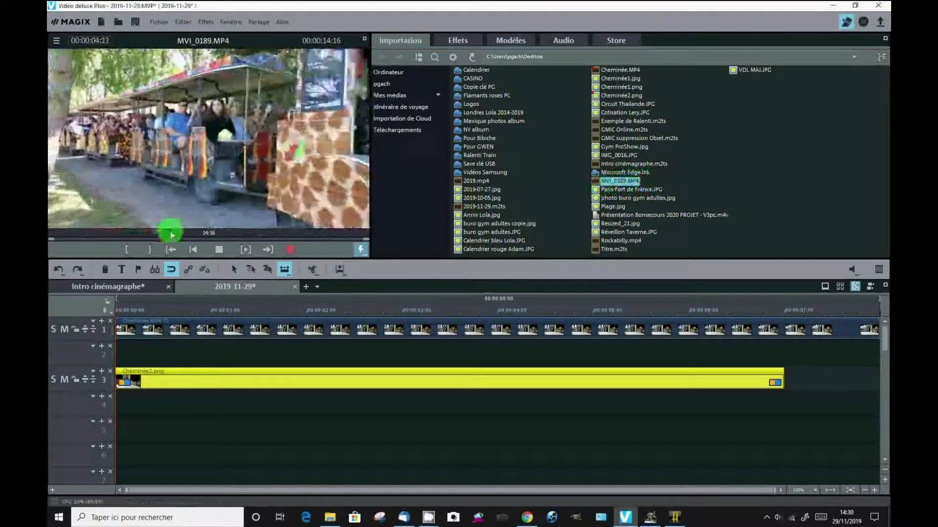
click(220, 251)
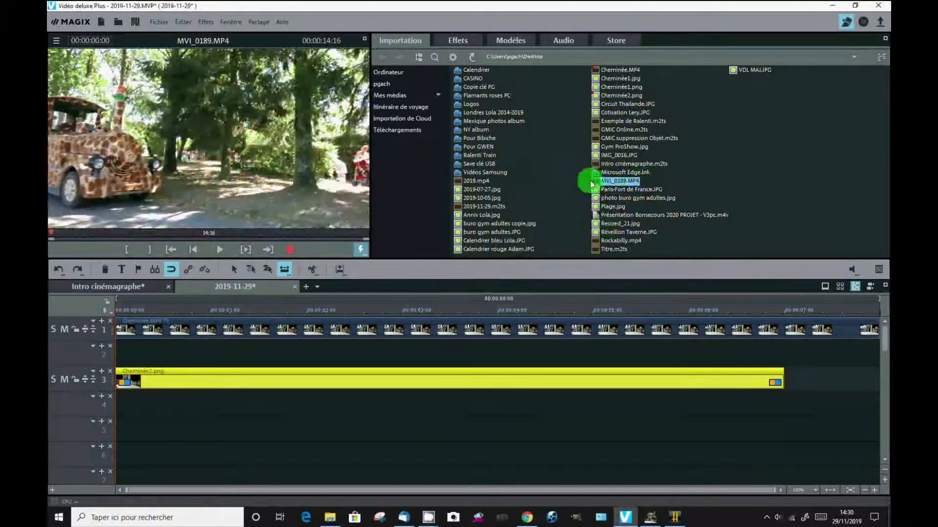
Step: Place MVI_0189.MP4 at the start of track 2 by import only and play the film to check the cut-out areas
drag(595, 185, 148, 349)
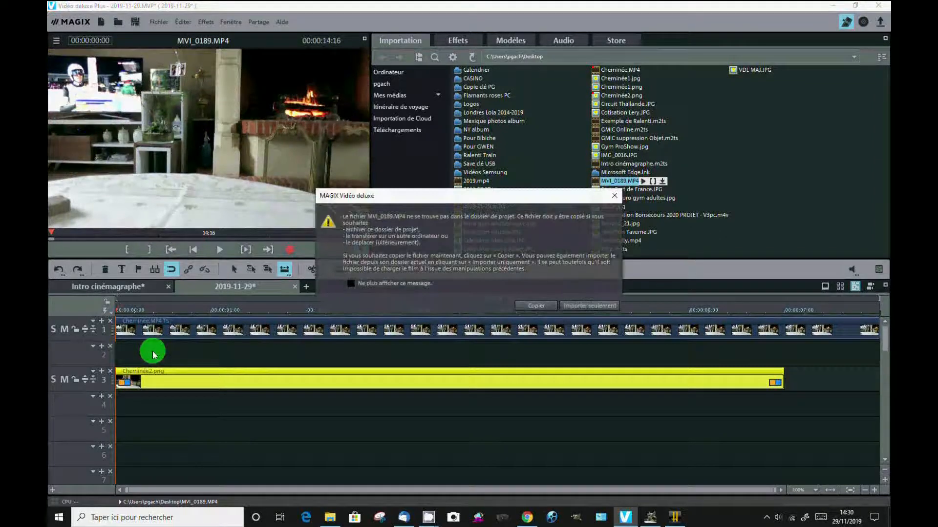
click(589, 306)
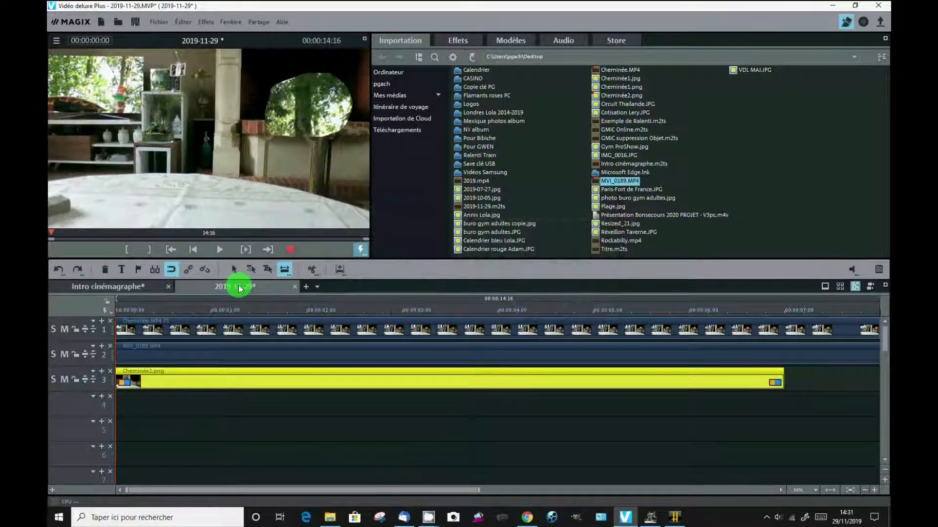
click(220, 253)
click(219, 254)
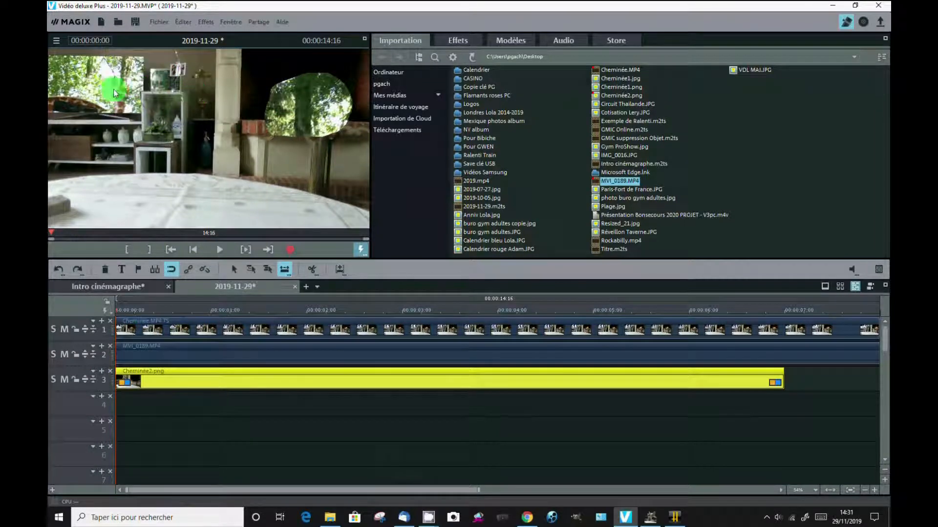
Step: Resize the MVI_0189.MP4 clip to 822 x 462 pixels and position it at -33, 12 behind the television cut-out
click(233, 351)
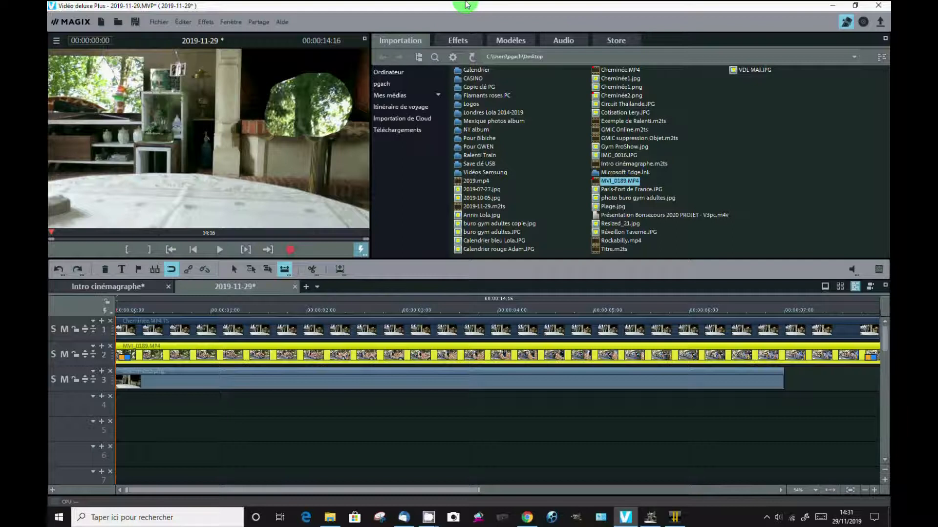
click(453, 42)
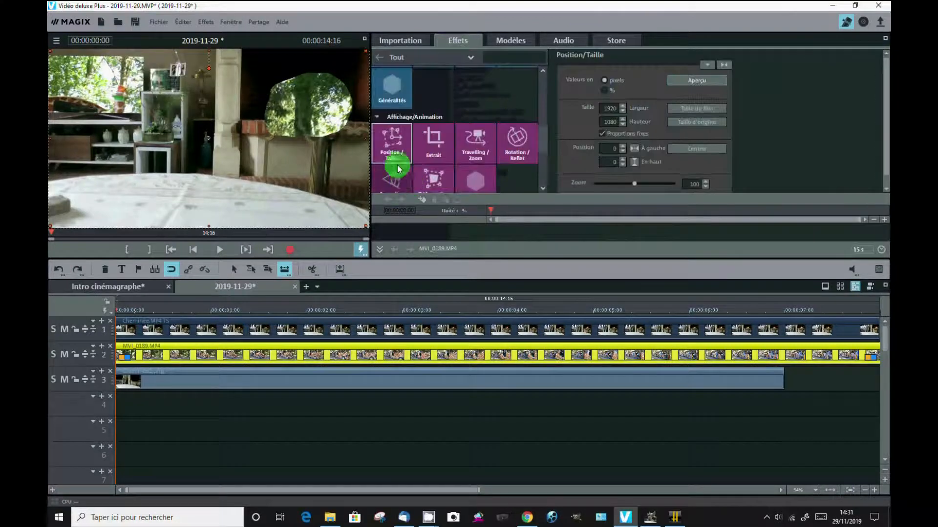
click(387, 142)
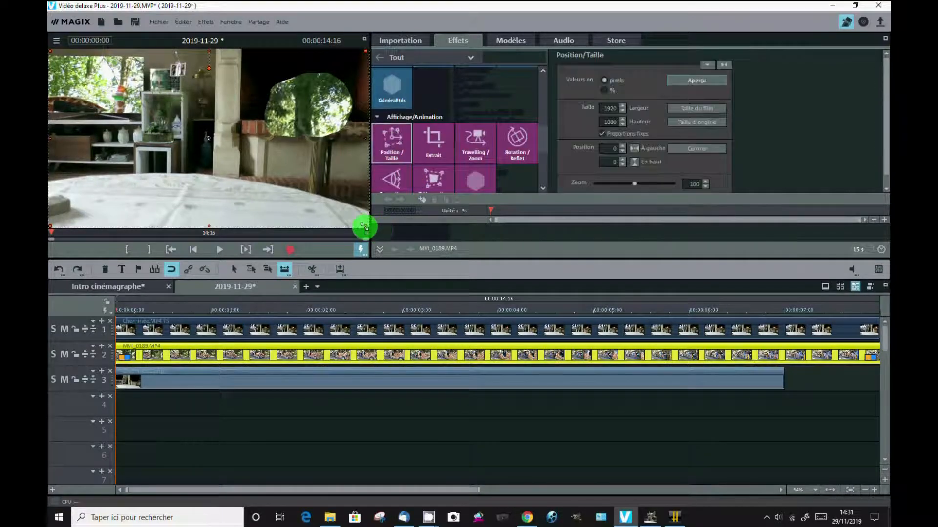
drag(364, 226, 166, 165)
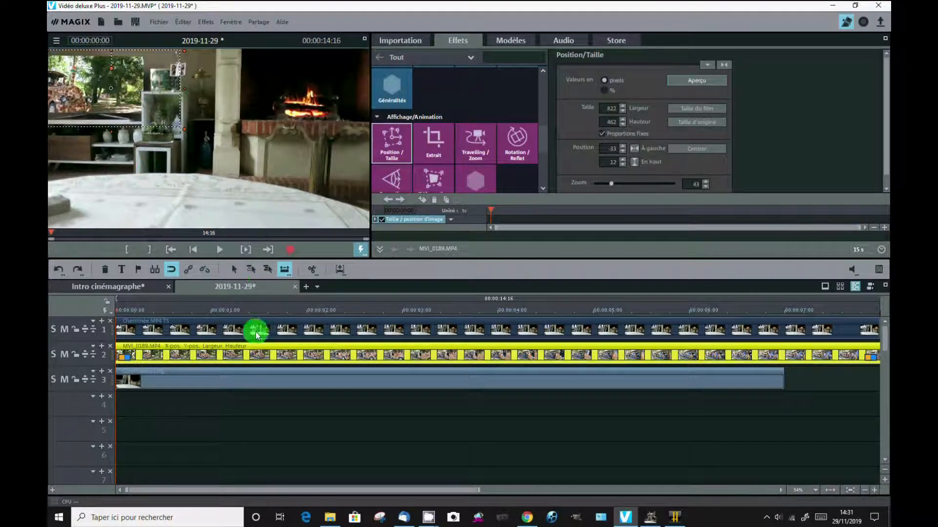
Step: Play the film to check the clip inside the television, first in the normal preview and again with the preview maximized
click(222, 250)
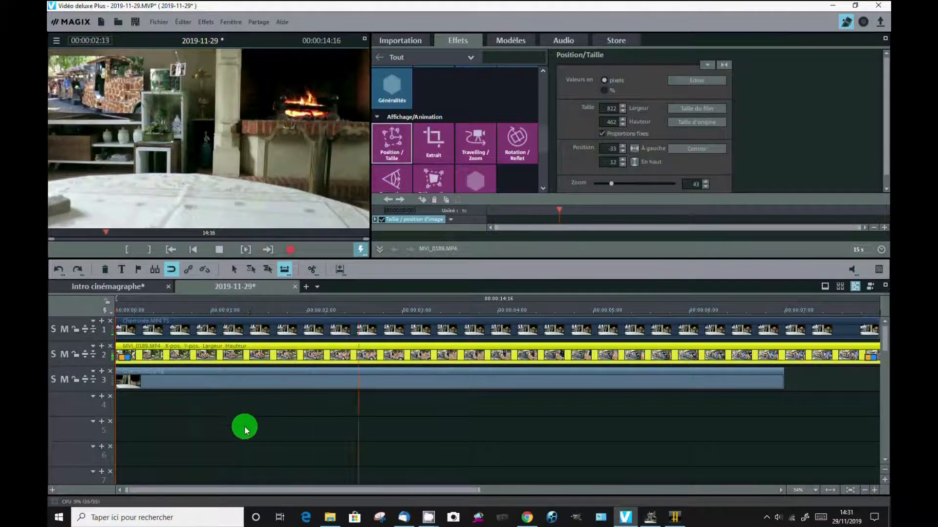
click(219, 249)
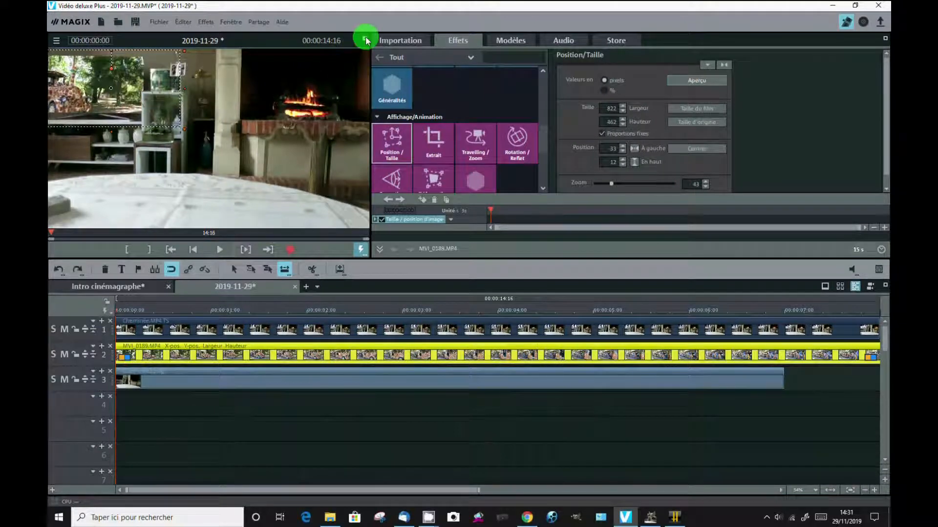
click(366, 40)
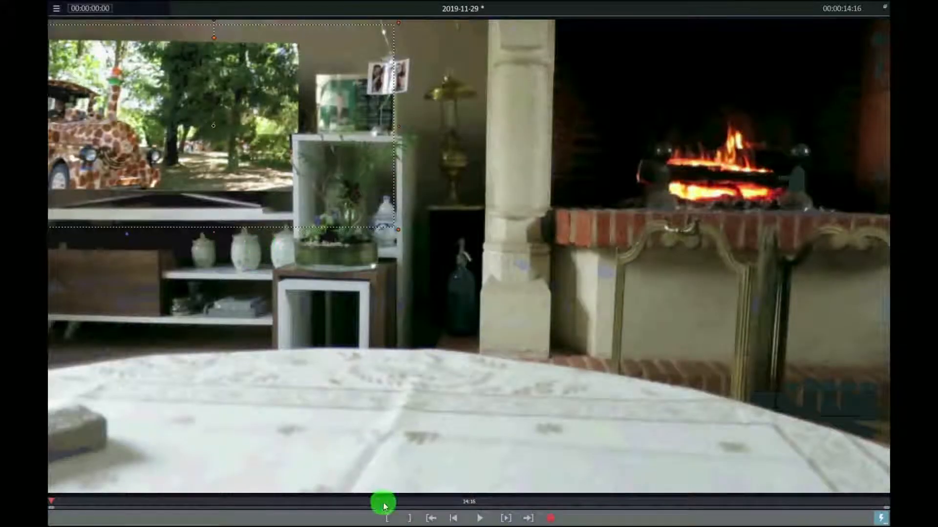
click(480, 519)
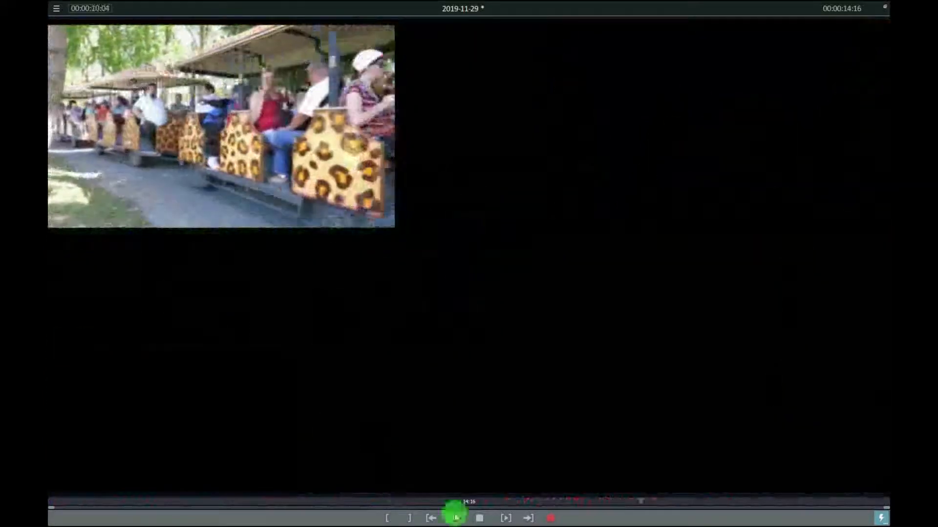
Step: Trim the MVI_0189.MP4 clip on track 2 and extend Cheminée2.png on track 3 to end with the fireplace clip at 8 seconds
click(479, 519)
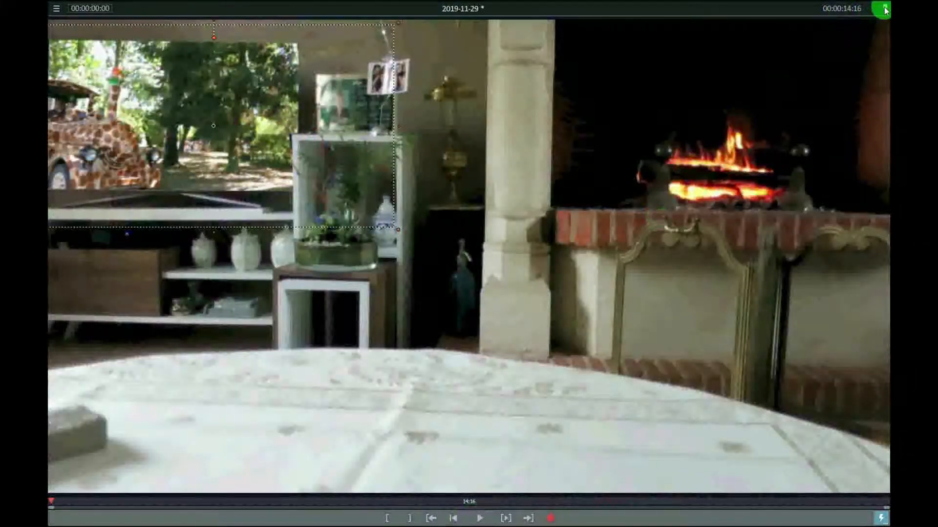
click(885, 8)
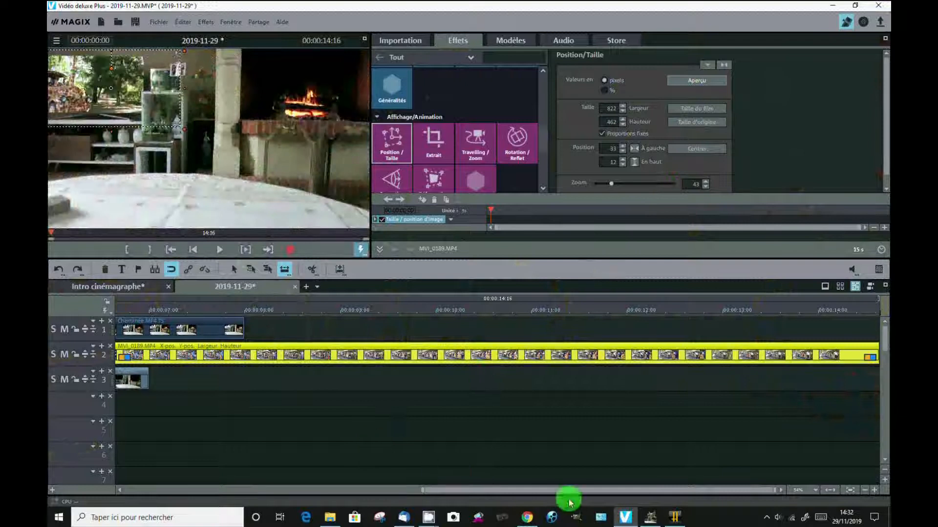
click(864, 490)
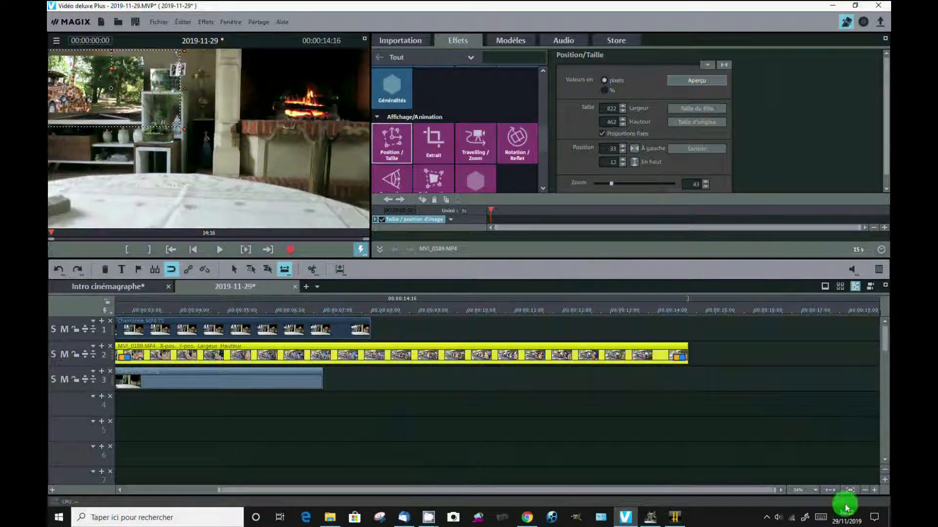
drag(686, 354, 371, 362)
click(233, 269)
drag(320, 380, 370, 381)
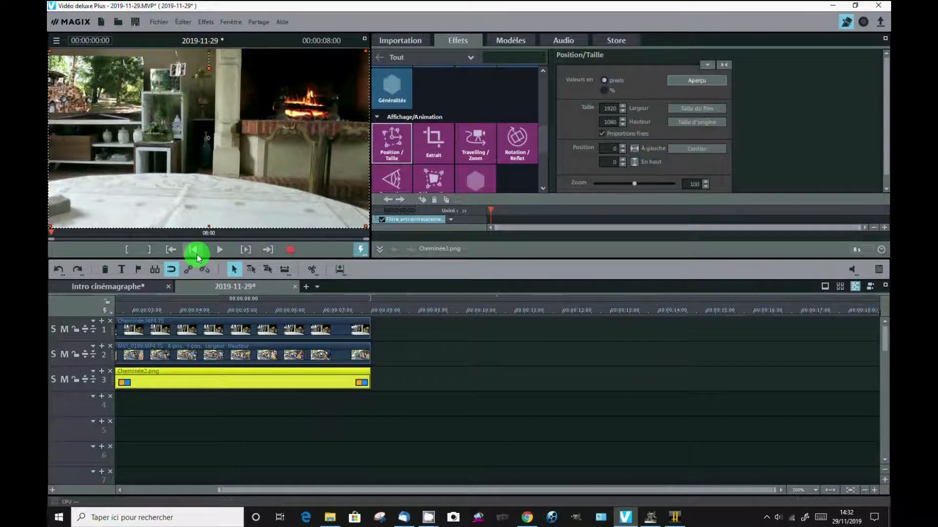
click(195, 251)
click(218, 251)
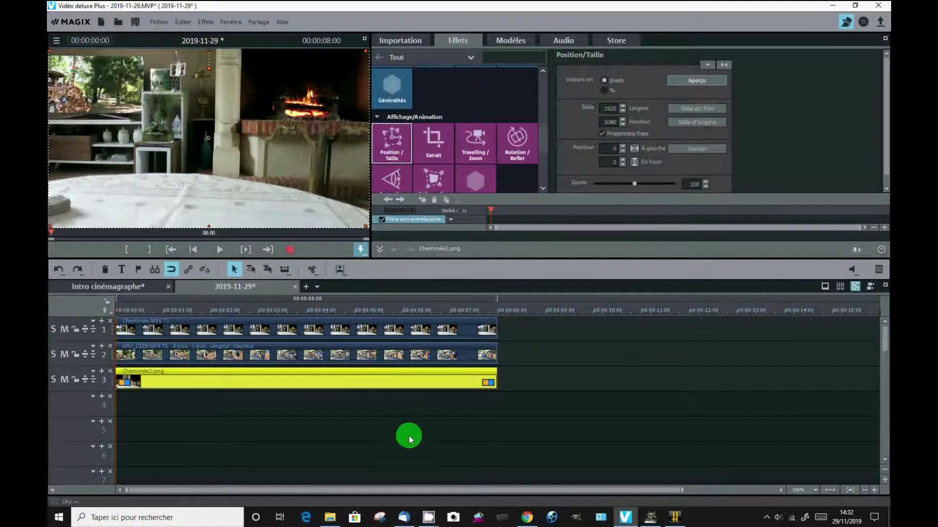
click(322, 430)
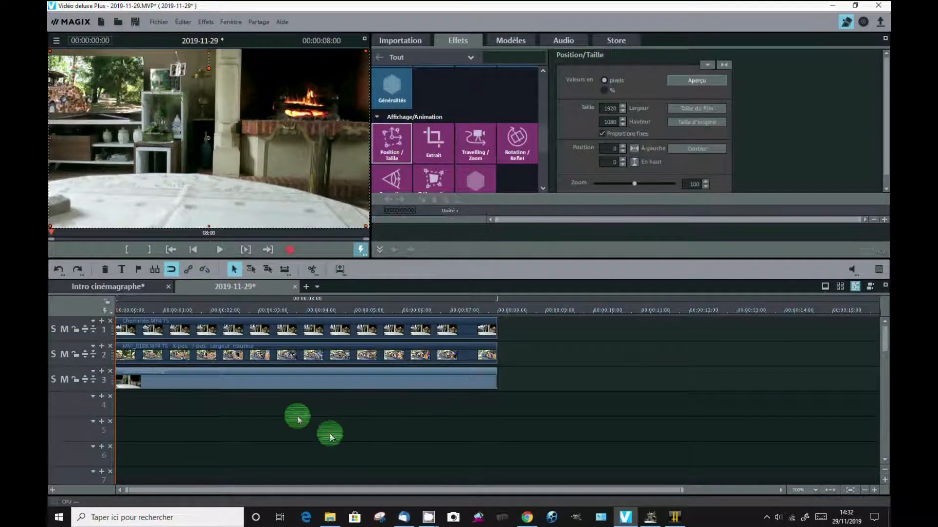
Step: Examine the MPEG-4 export settings for the film and cancel without exporting
click(155, 23)
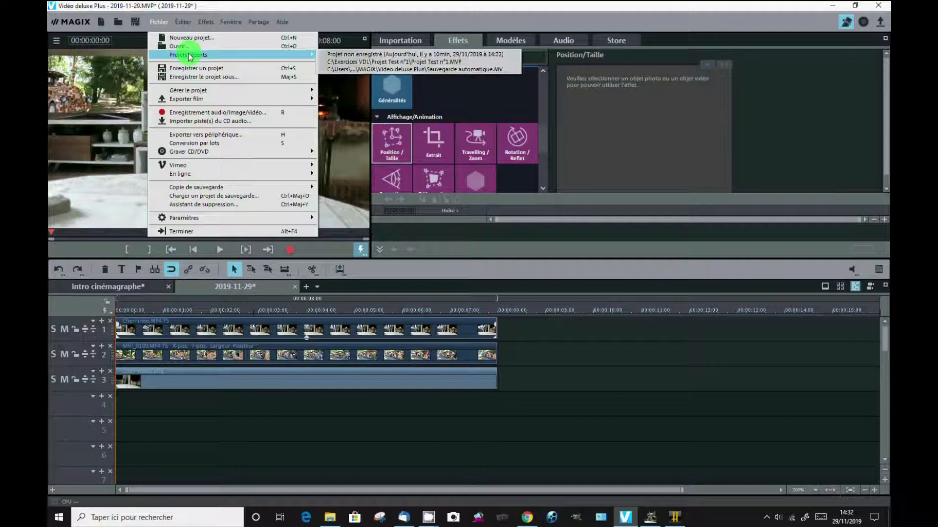
click(304, 101)
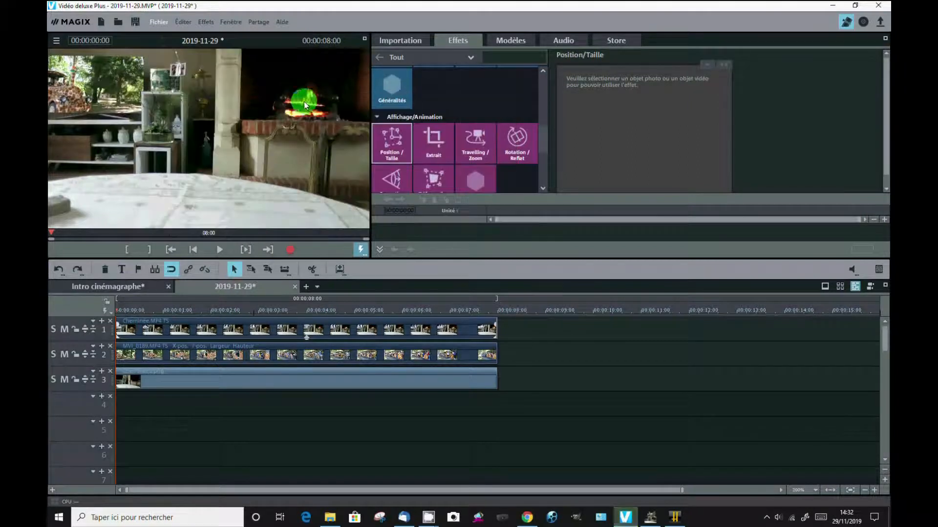
click(159, 24)
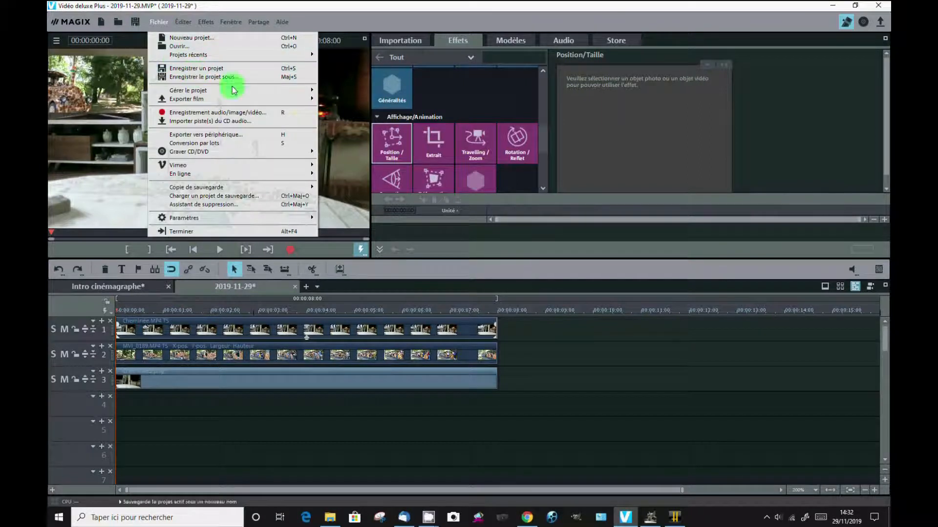
mouse_move(317, 101)
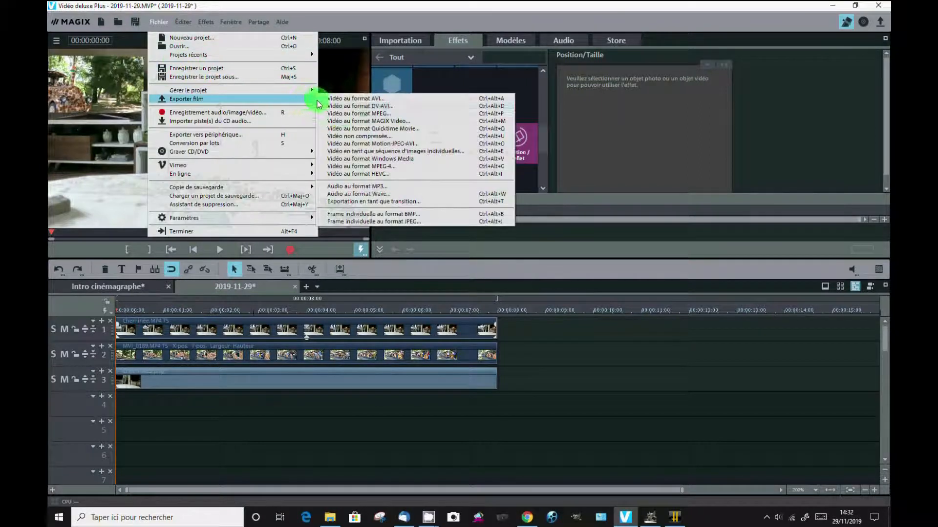
click(386, 166)
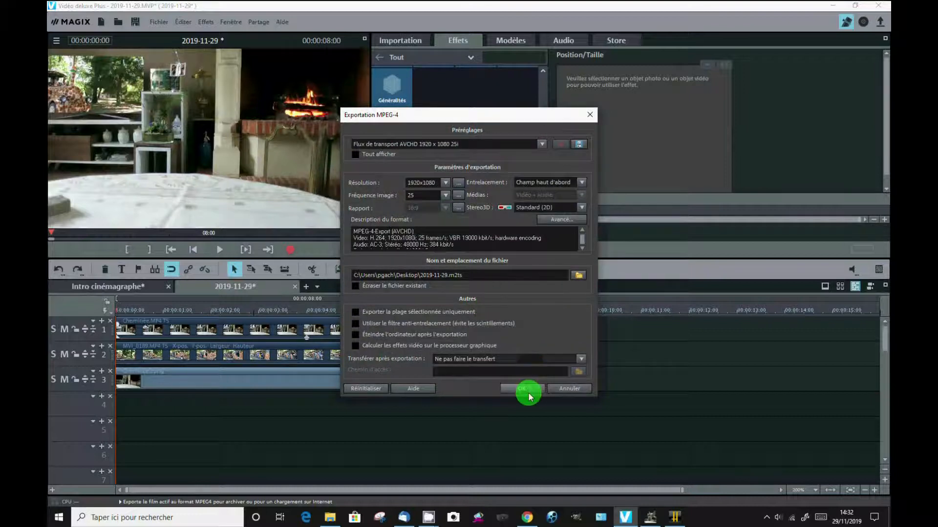
click(567, 389)
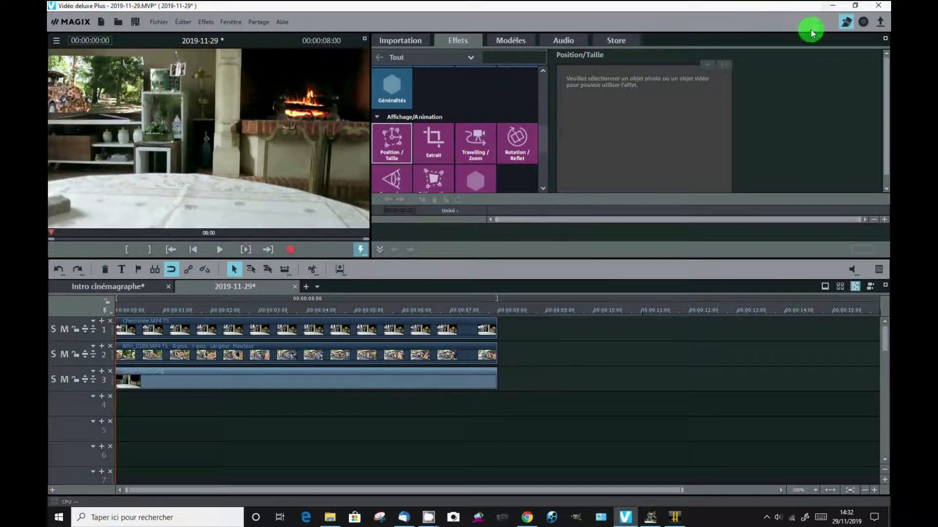
Step: Play the exported 2019-11-29.m2ts film from the desktop in VLC and maximize the player window
click(831, 8)
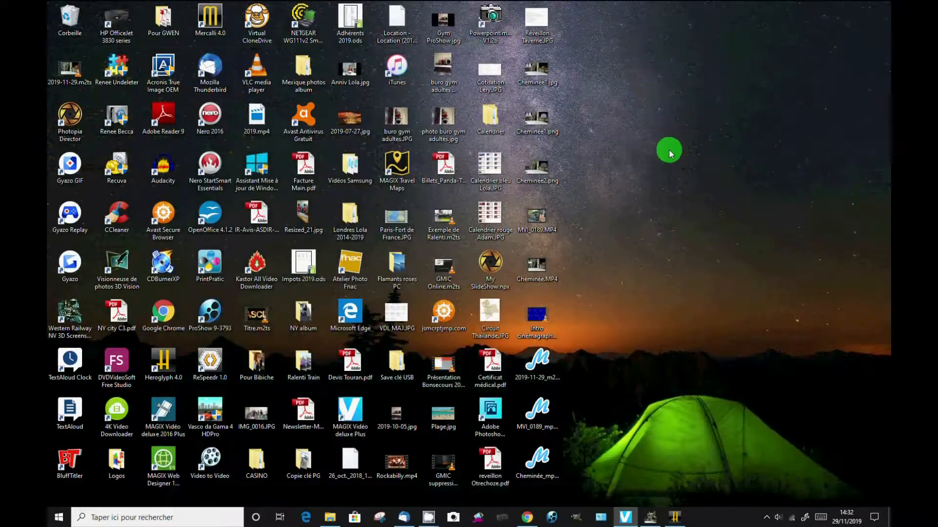
click(70, 72)
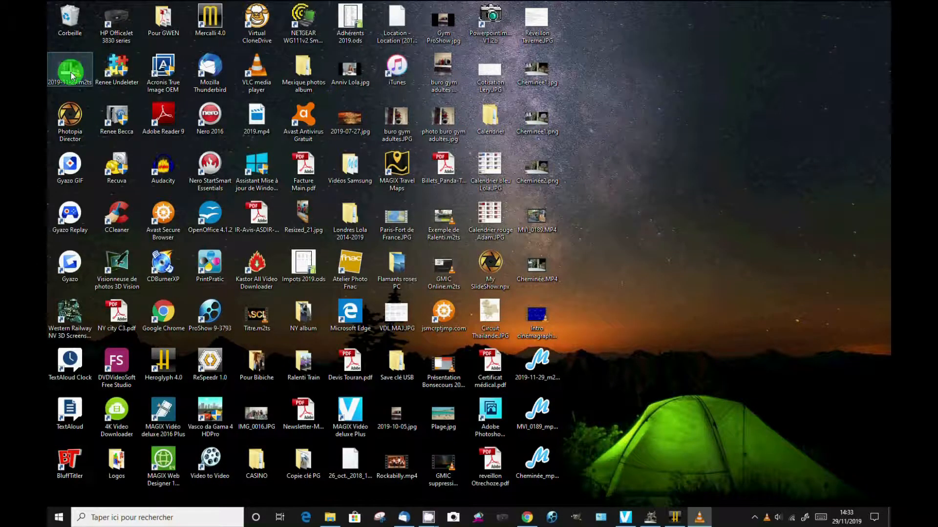
double_click(72, 76)
drag(146, 24, 226, 129)
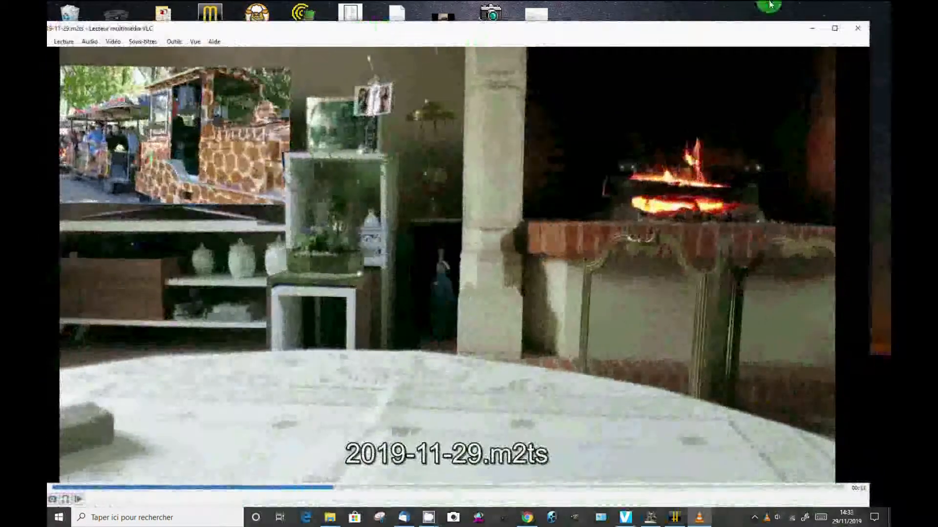
click(835, 28)
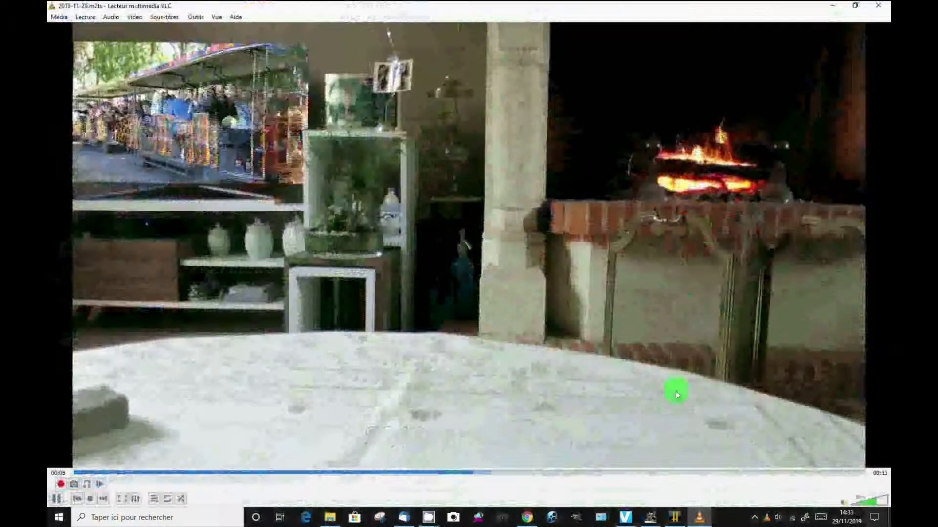